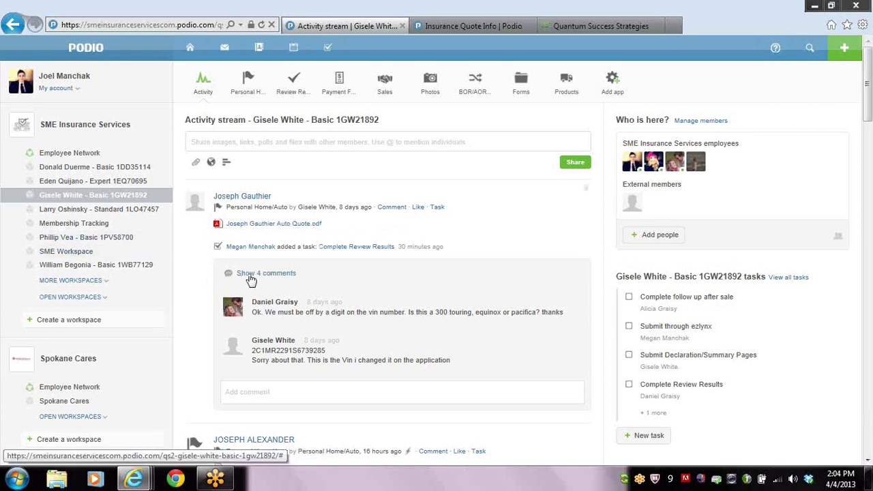
Step: Show the complete workspace list and look through the current workspace's activity stream
left_click(87, 285)
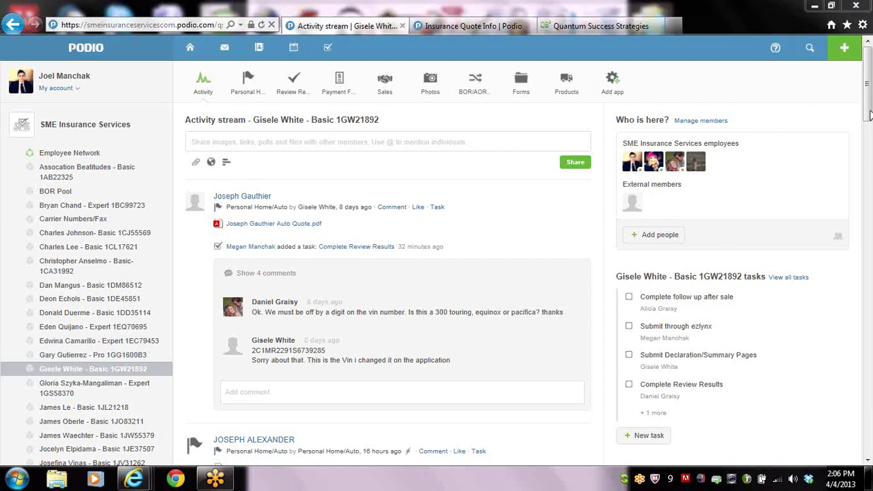
mouse_move(867, 109)
left_mouse_down()
mouse_move(867, 131)
mouse_move(867, 118)
left_mouse_up()
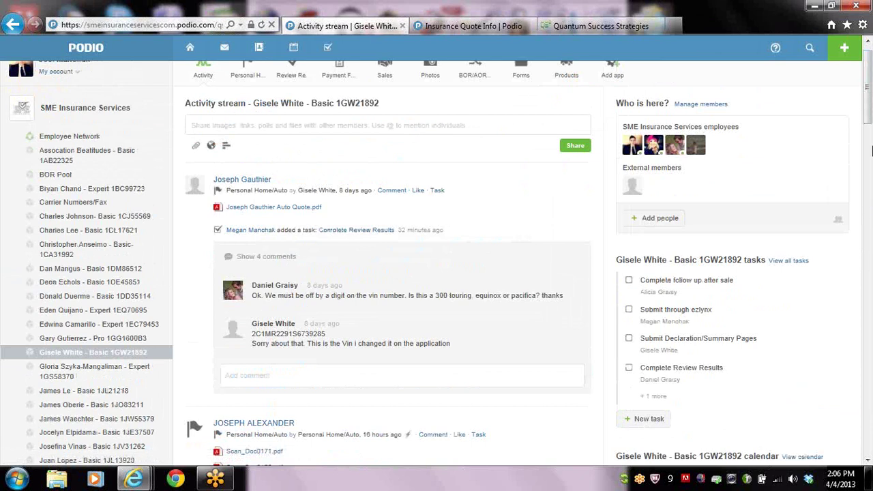
scroll(459, 218, "down", 3)
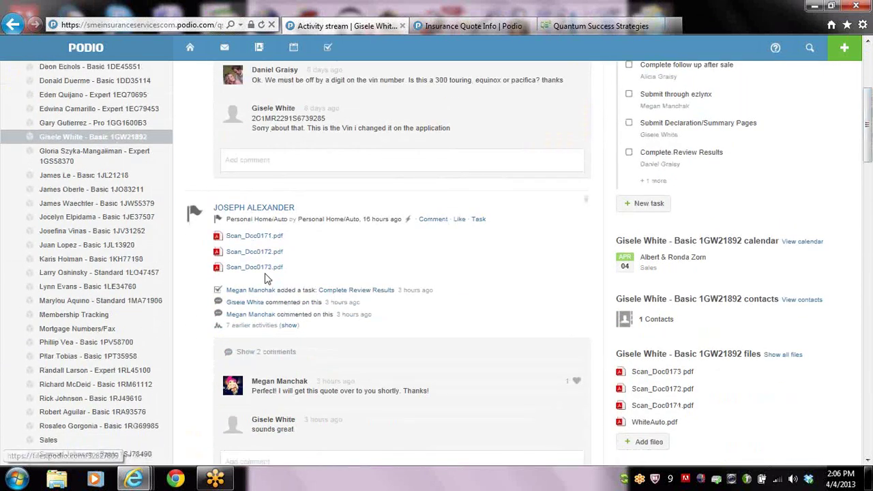
scroll(869, 145, "up", 3)
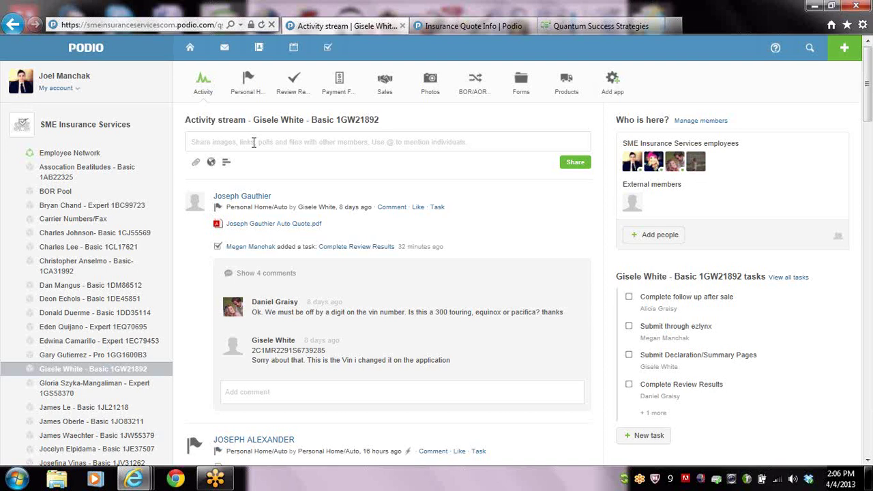
Step: Try out the test text "fasdfsa" in the activity stream's share box
type("fasdfsa")
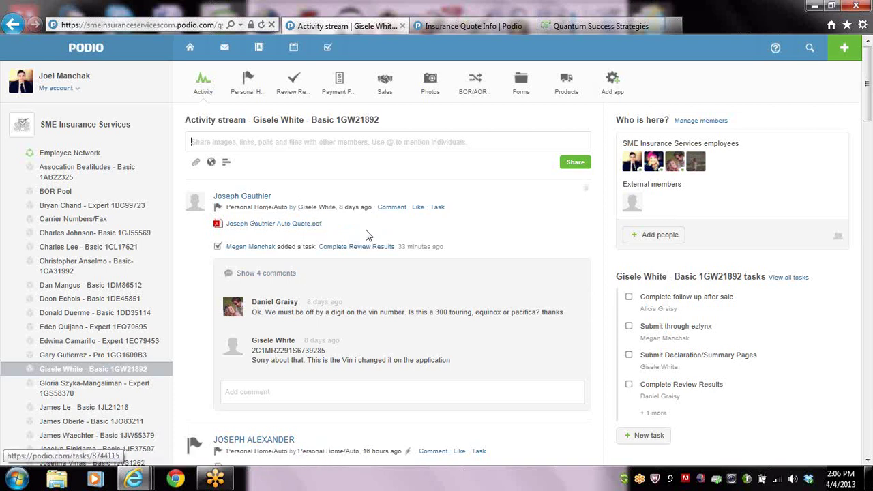
left_click(240, 142)
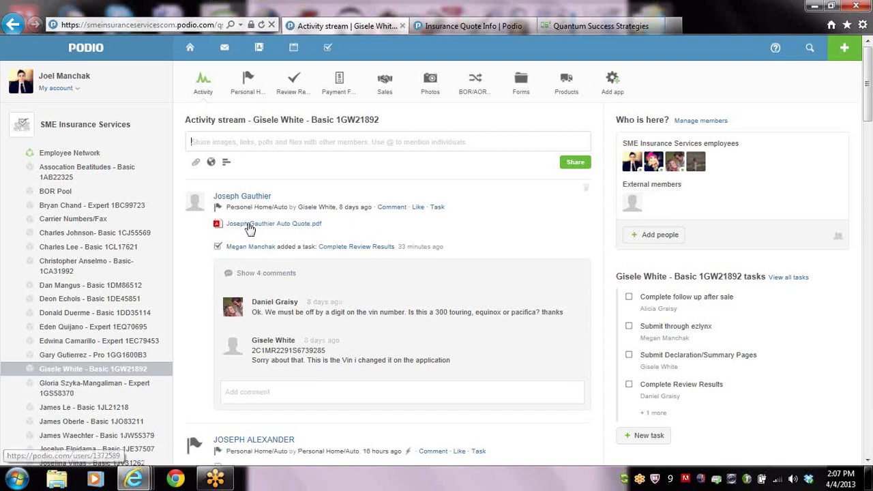
Step: Open the workspace's Personal Home/Auto app and start a new Personal Home/Auto entry
left_click(246, 88)
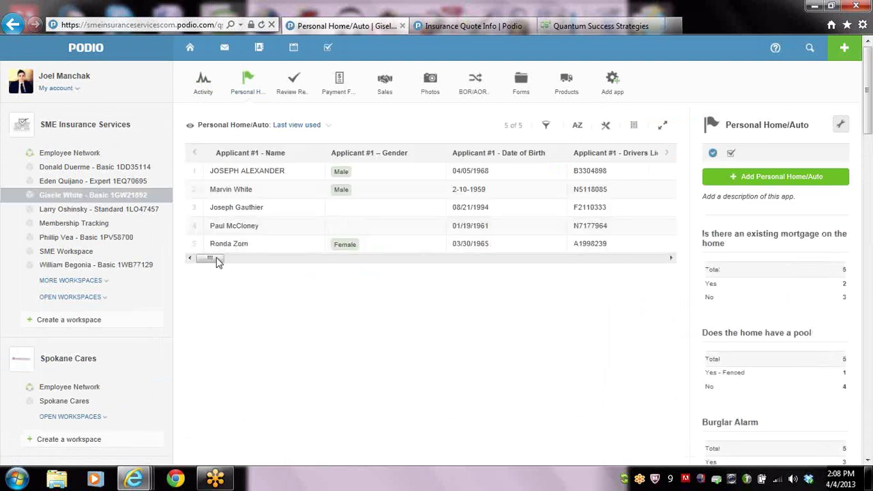
left_click_drag(216, 261, 185, 241)
left_click(775, 179)
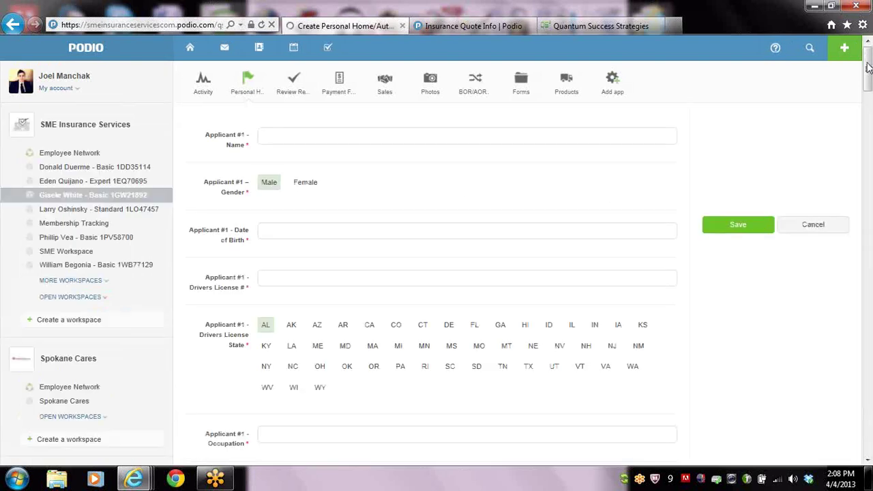
Step: Look through the Applicant #1 and Applicant #2 fields of the new entry form
left_click_drag(866, 63, 865, 54)
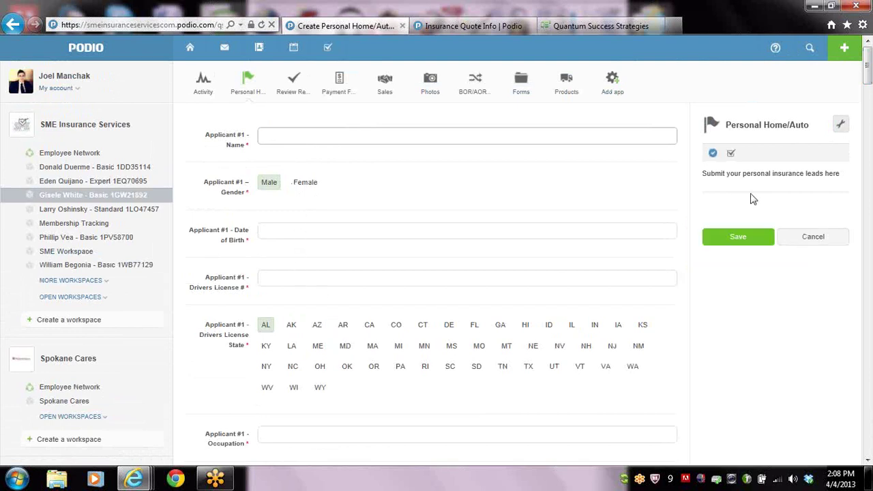
left_click(868, 91)
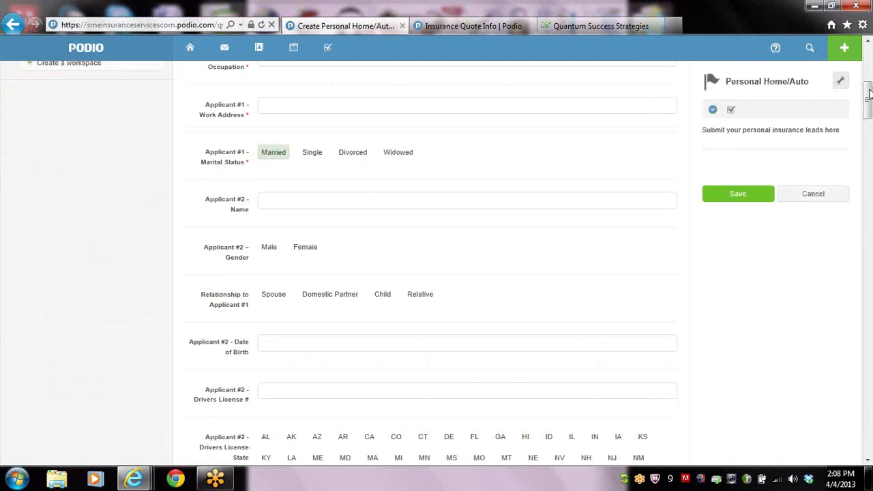
mouse_move(868, 94)
left_mouse_down()
mouse_move(869, 77)
mouse_move(868, 89)
left_mouse_up()
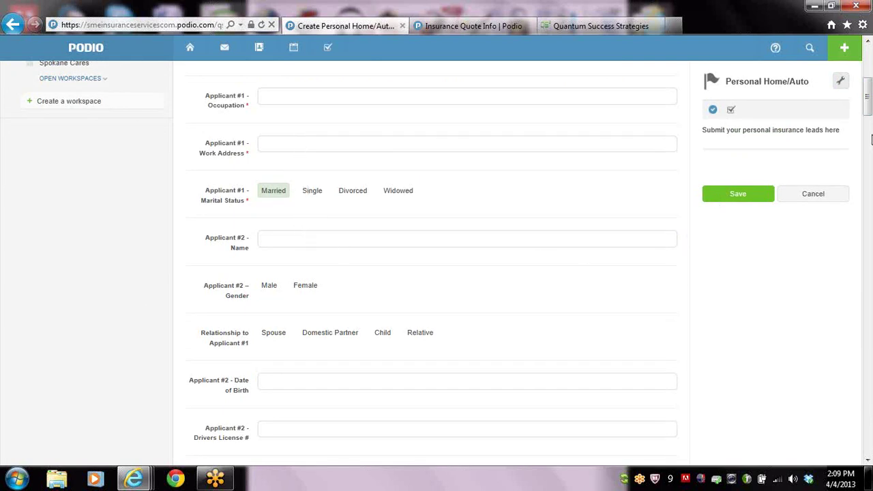
Step: Draft the note "applicant #3 -" in the form's Additional Notes field and clear it again
left_click_drag(869, 114, 867, 435)
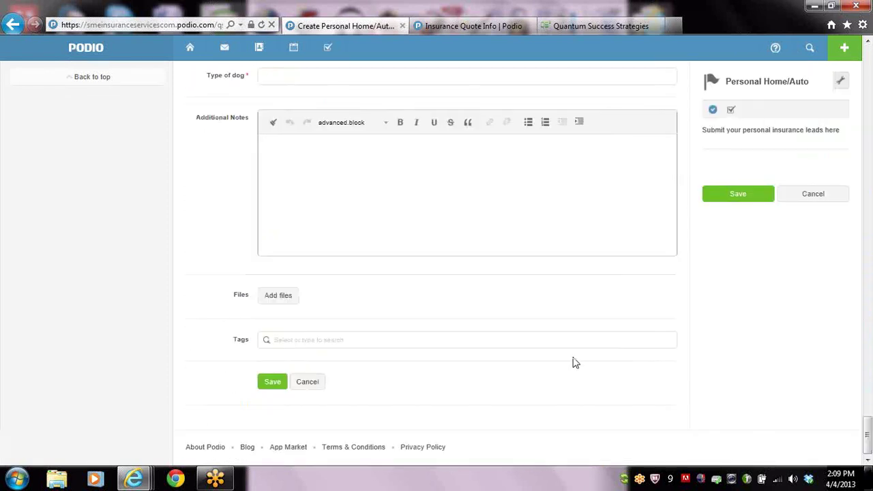
left_click(315, 164)
type("applicant #3 -")
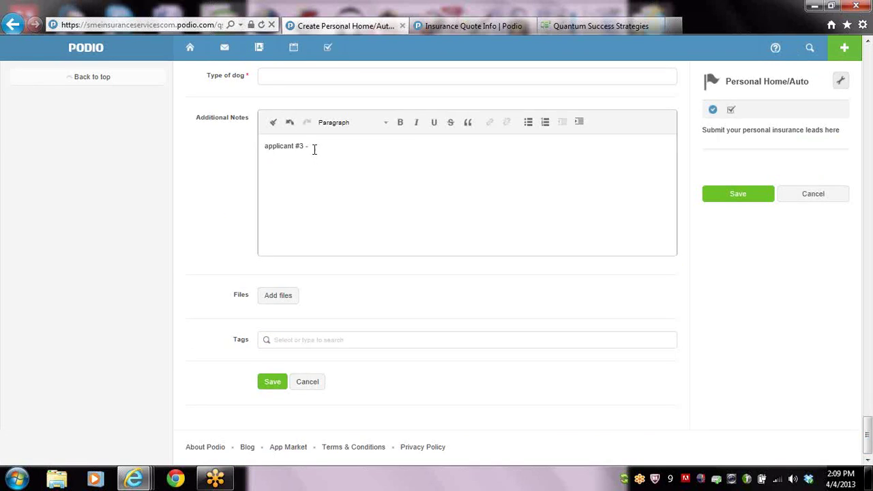
left_click_drag(314, 149, 264, 147)
key("BackSpace")
left_click_drag(371, 147, 222, 146)
key("BackSpace")
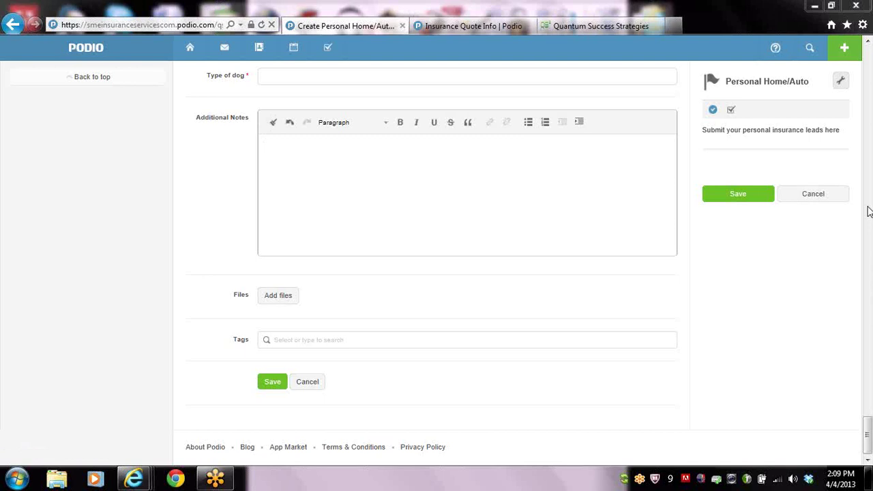
Step: Review the form's home, vehicle and applicant questions, from the additional notes back to Applicant #2 and on to Policy Type
left_click(868, 43)
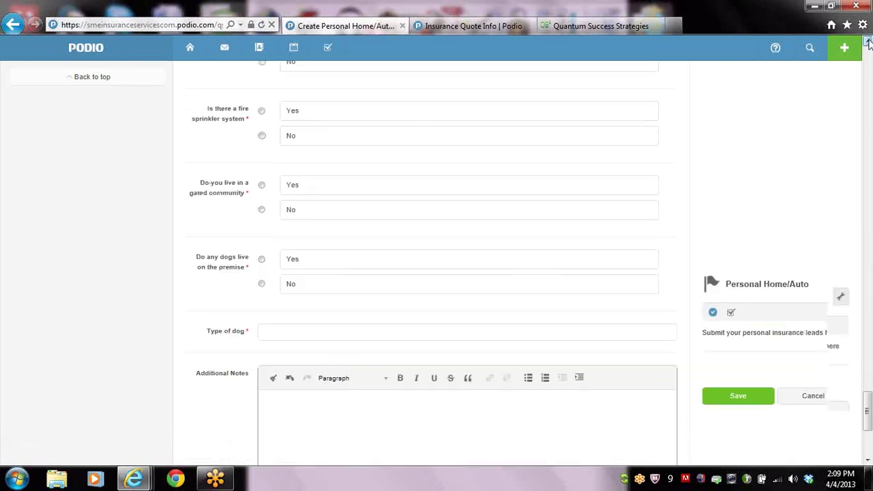
scroll(868, 42, "up", 15)
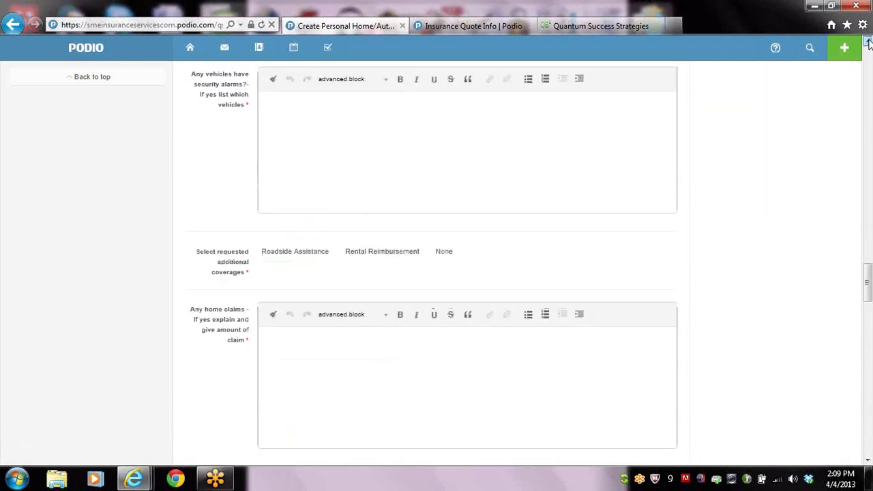
scroll(868, 42, "up", 15)
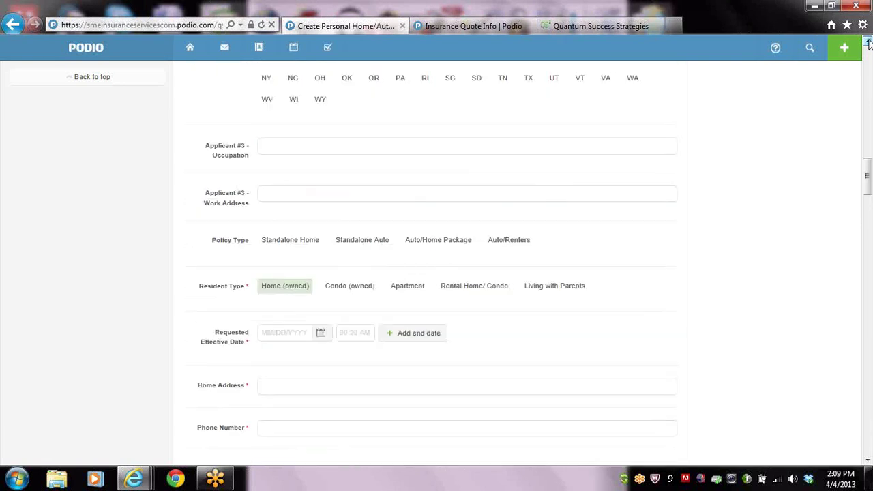
scroll(868, 42, "up", 12)
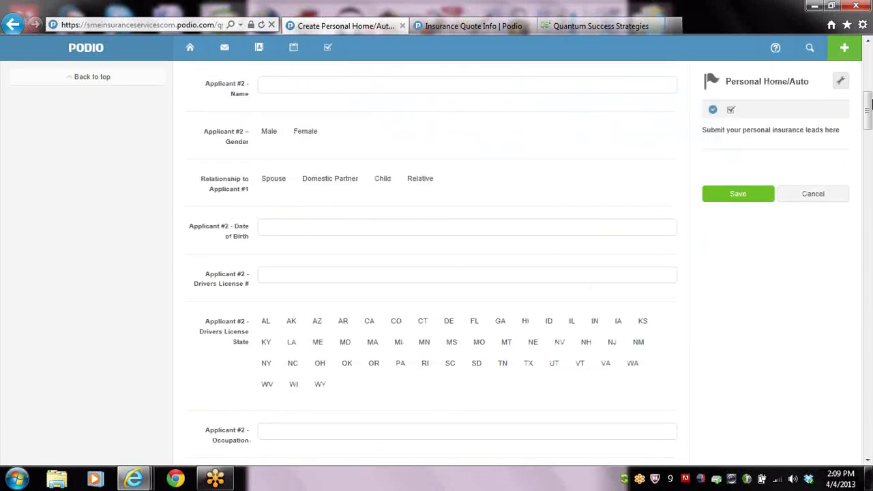
scroll(868, 109, "down", 2)
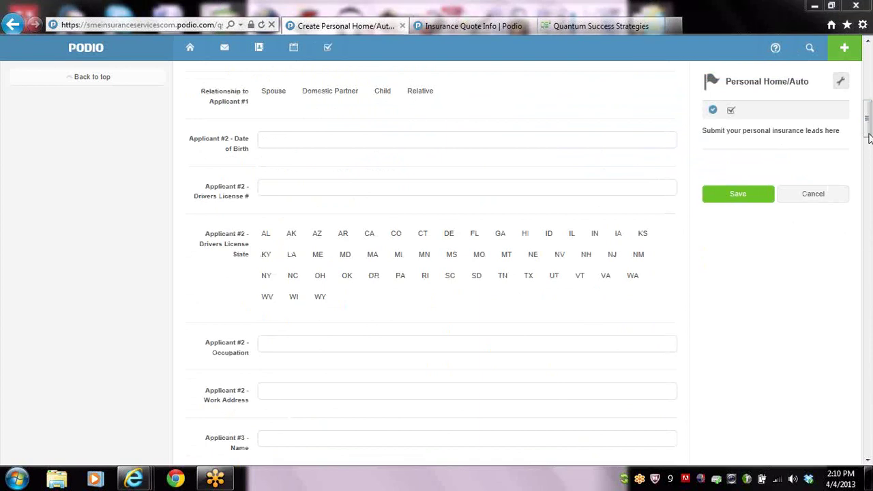
scroll(868, 158, "down", 4)
left_click_drag(868, 154, 871, 198)
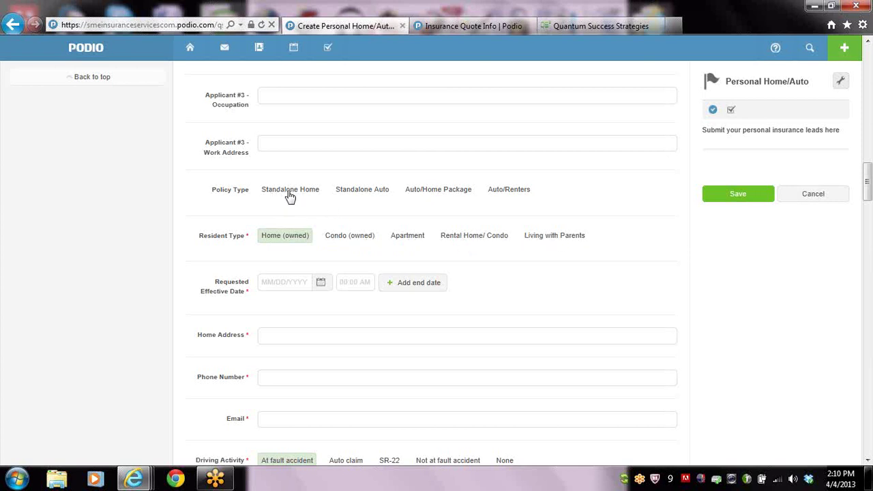
Step: Try the Auto/Home Package policy type, return it to Standalone Auto, and set the resident type to Living with Parents
left_click(351, 192)
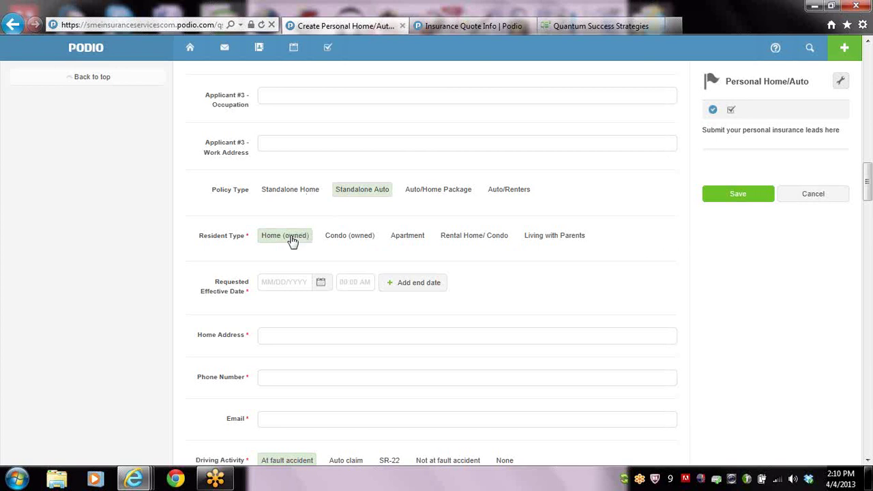
left_click(442, 197)
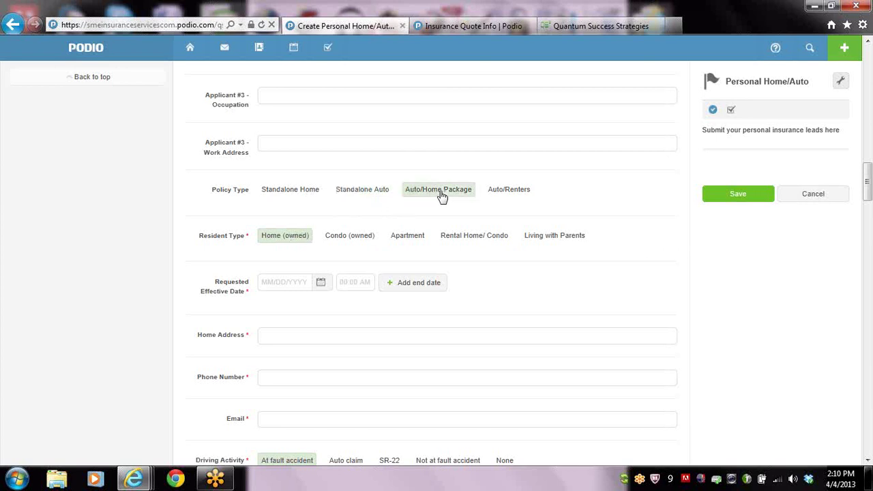
left_click(356, 198)
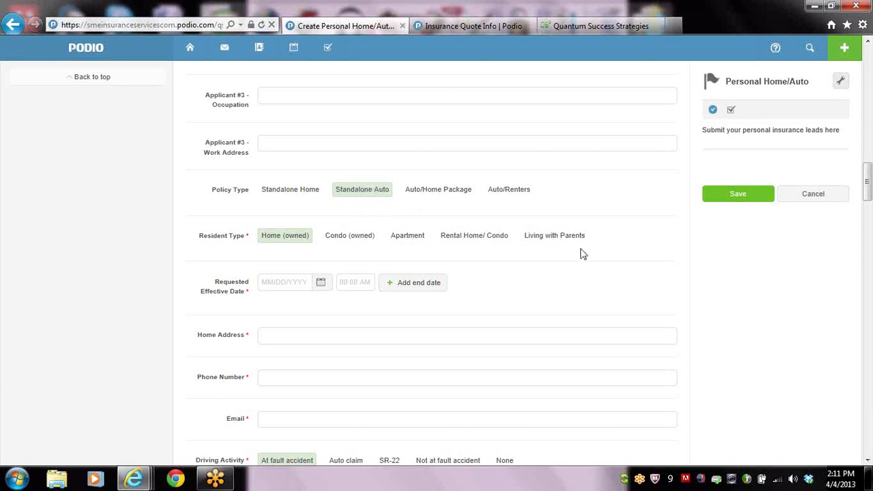
left_click(566, 238)
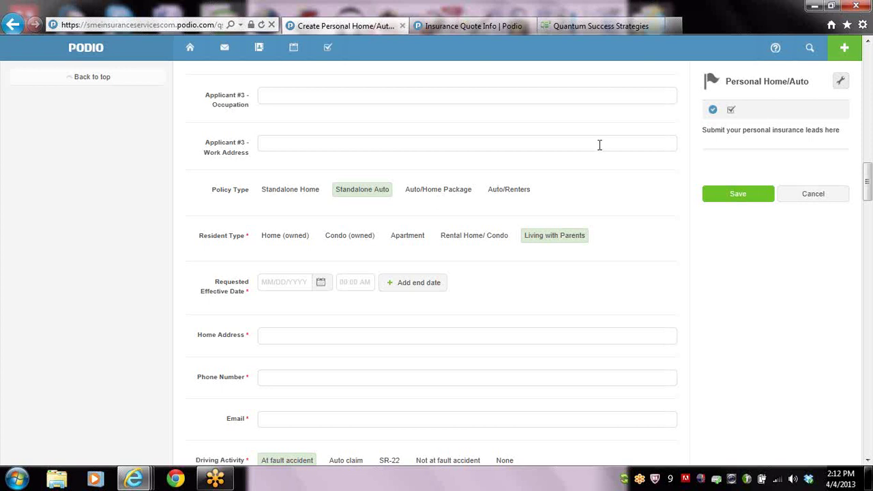
Step: Set the policy type to Standalone Home and the resident type to Home (owned)
left_click(290, 189)
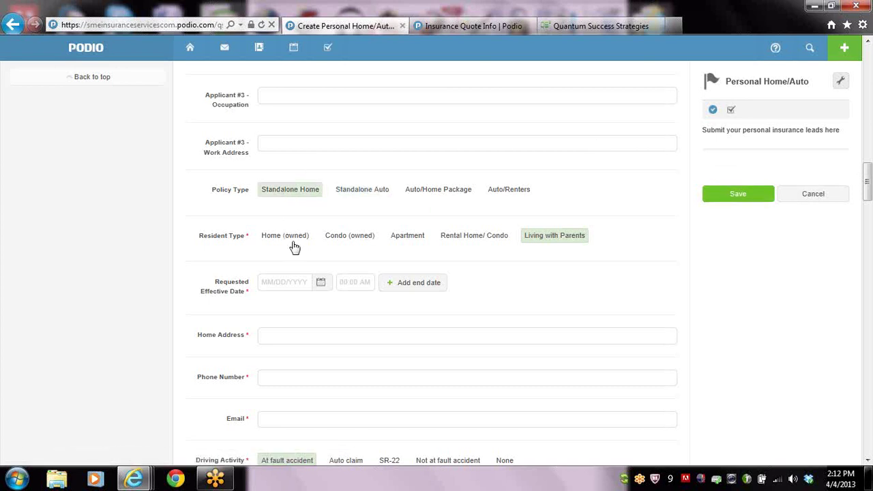
left_click(294, 248)
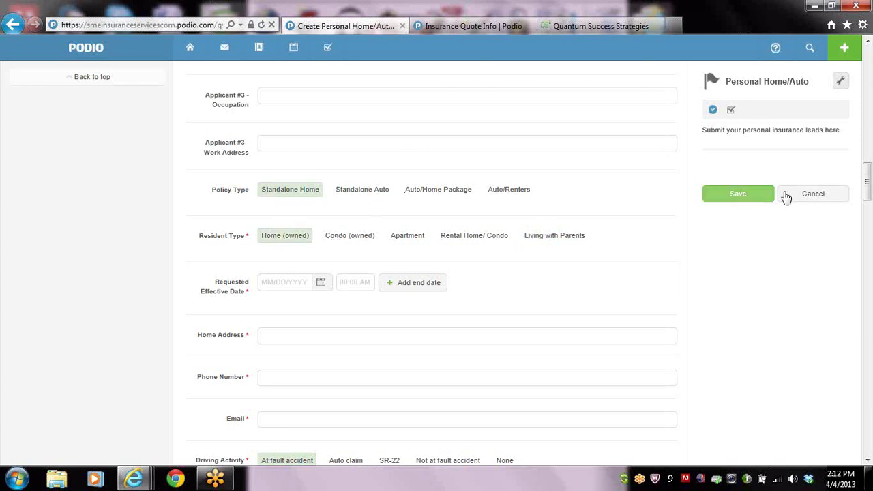
Step: Examine the driving activity, policy type and Additional Notes sections of the form, and return to its beginning
left_click_drag(868, 190, 868, 216)
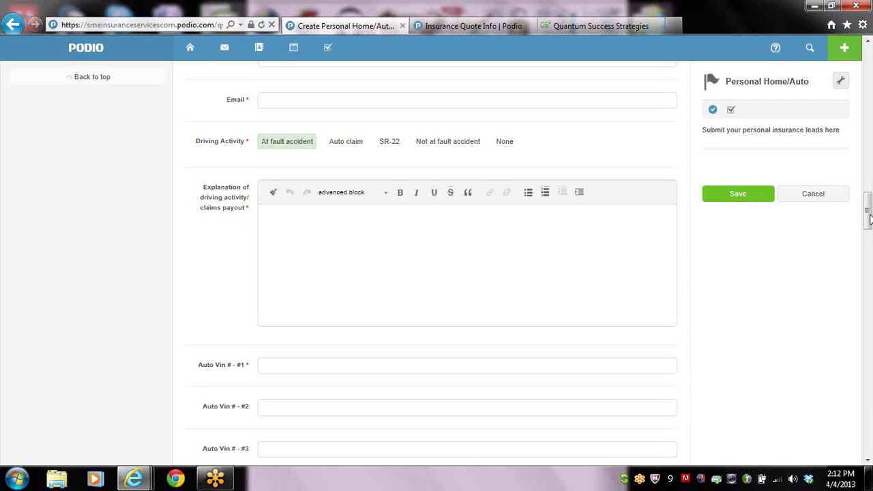
left_click_drag(869, 218, 869, 188)
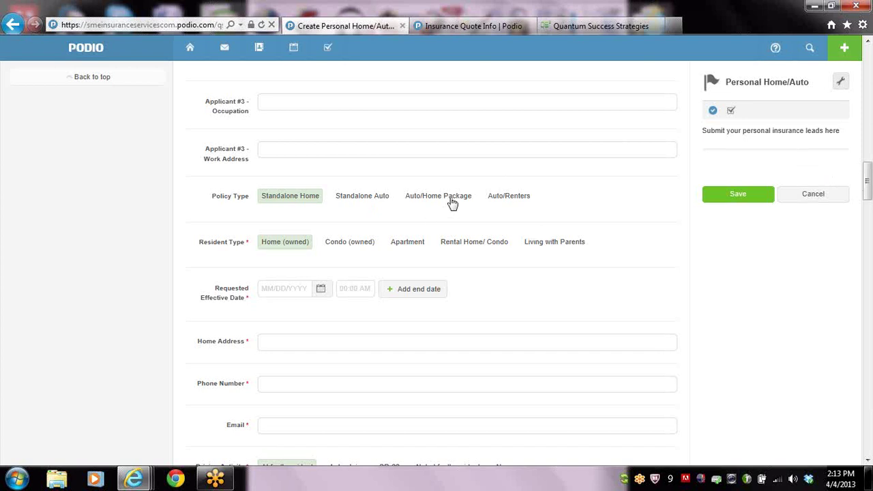
left_click_drag(863, 167, 867, 469)
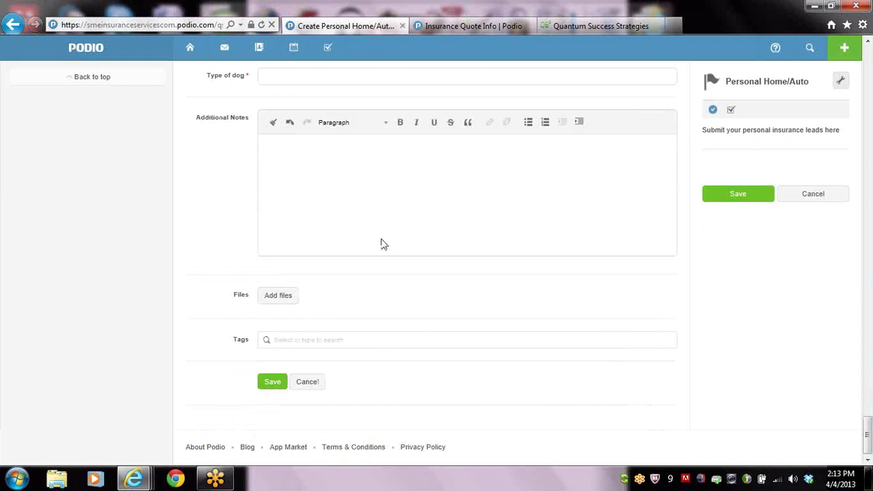
left_click(323, 165)
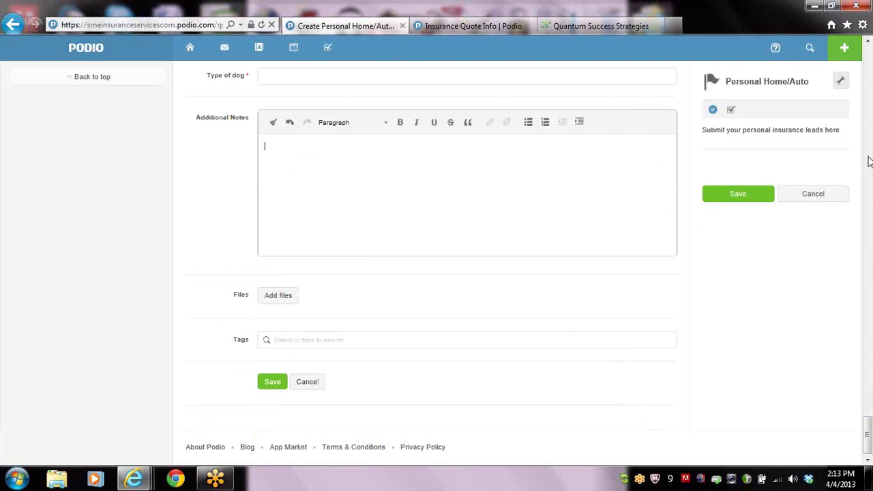
left_click_drag(869, 161, 869, 69)
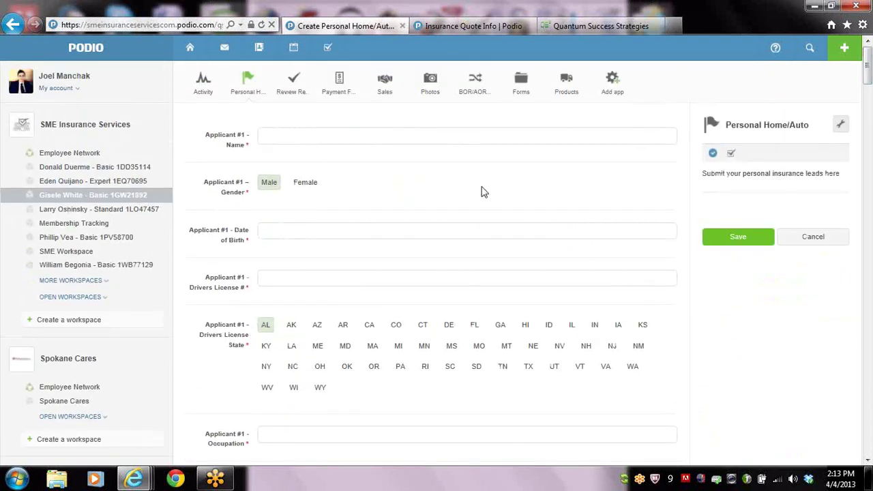
left_click_drag(869, 85, 869, 196)
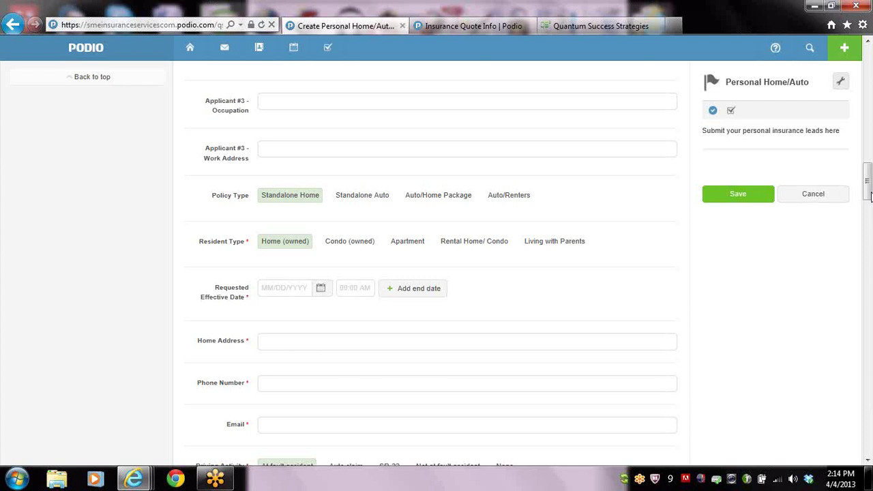
left_click_drag(869, 195, 865, 65)
Step: Leave the form for the Personal Home/Auto list, open the first applicant's record, and open the comment field below its comments
left_click(252, 84)
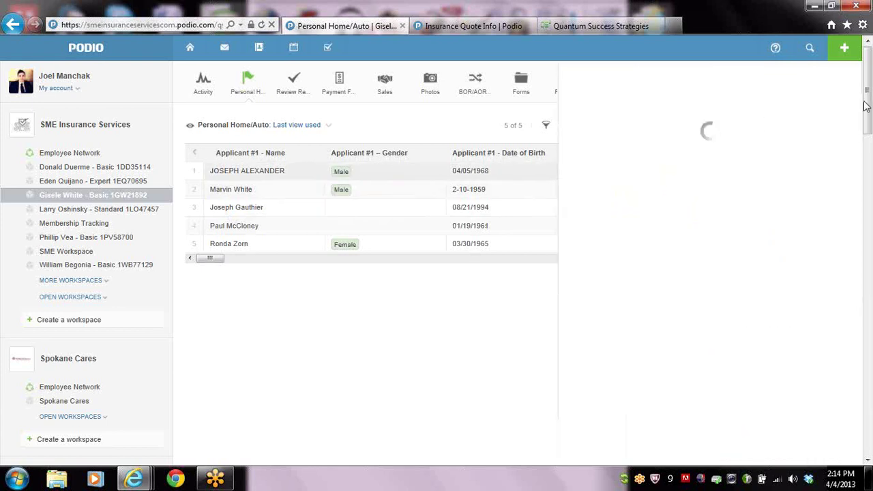
left_click_drag(858, 106, 856, 480)
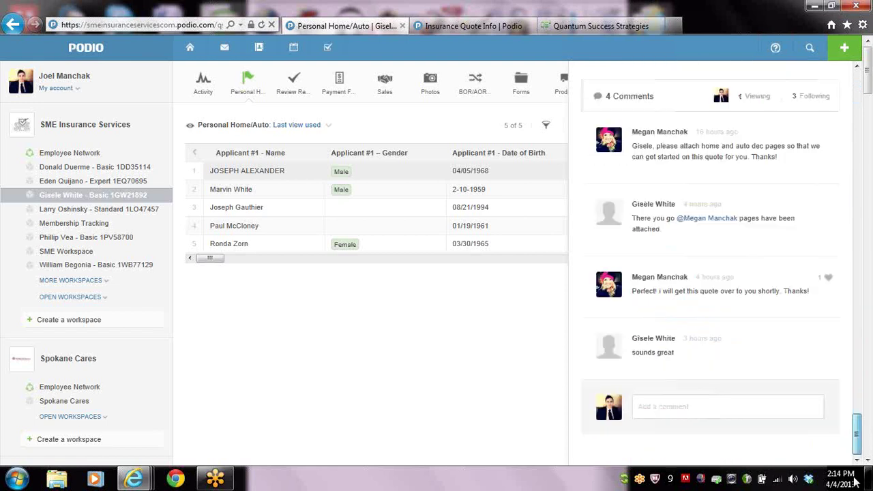
left_click(686, 412)
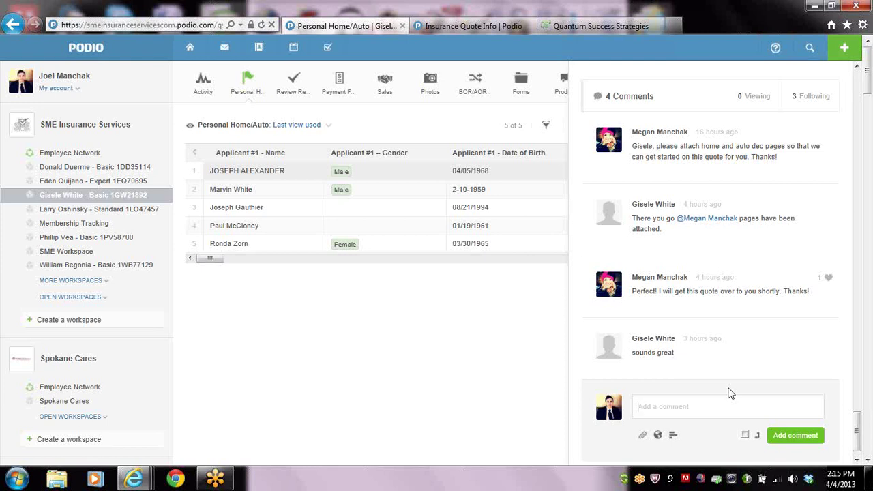
Step: Leave the applicant's record for the Personal Home/Auto list and start a new blank Personal Home/Auto entry
left_click(728, 397)
left_click(858, 68)
scroll(721, 136, "up", 4)
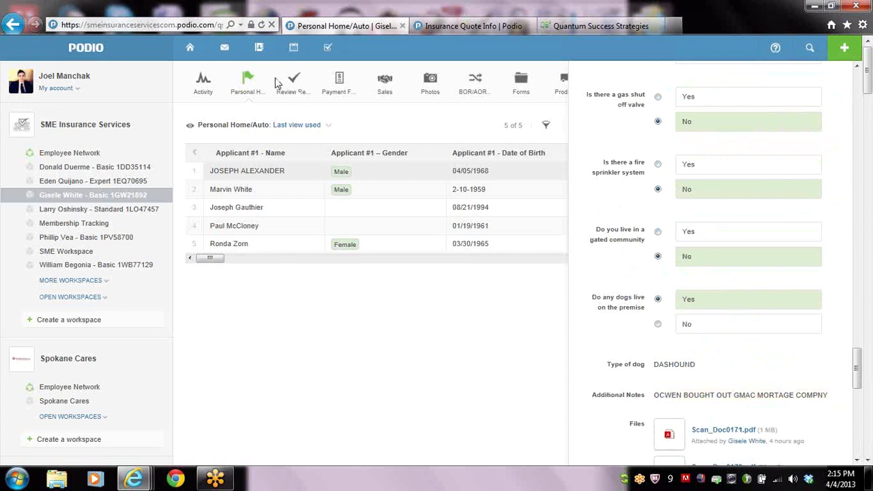
left_click(248, 84)
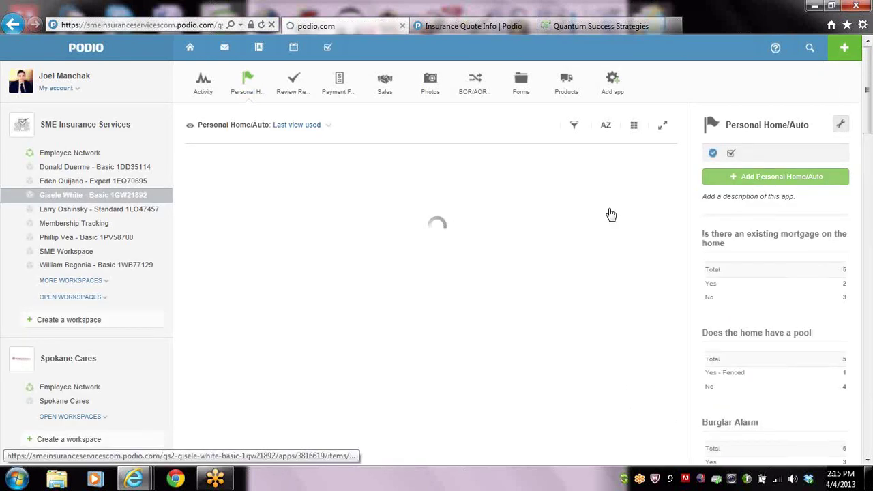
left_click(458, 226)
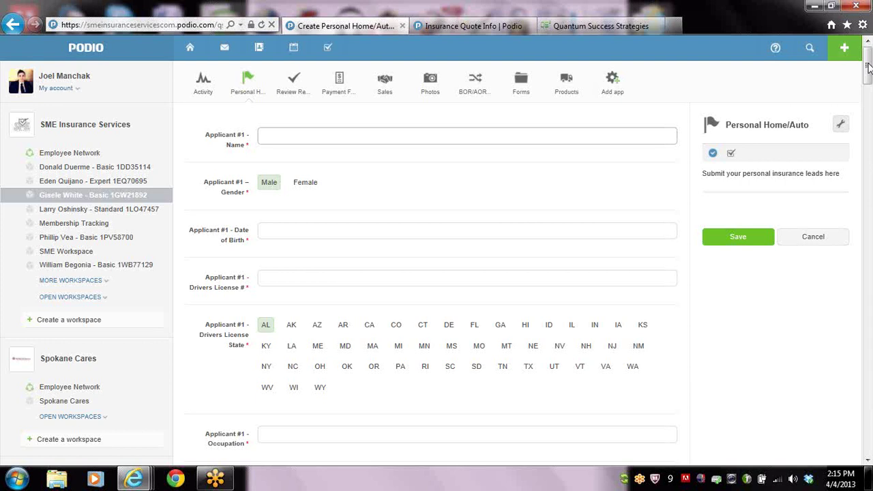
Step: Try N/A as the value for the year the home was built, and clear the field
left_click_drag(868, 67, 869, 311)
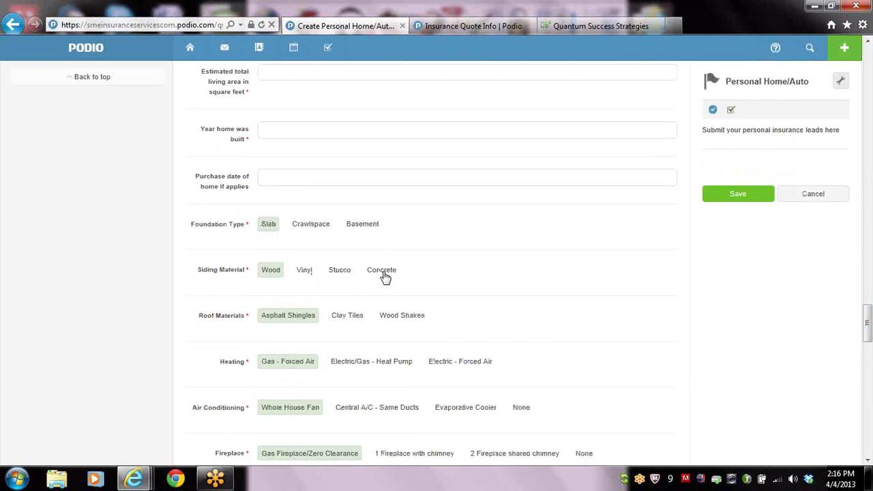
left_click(295, 130)
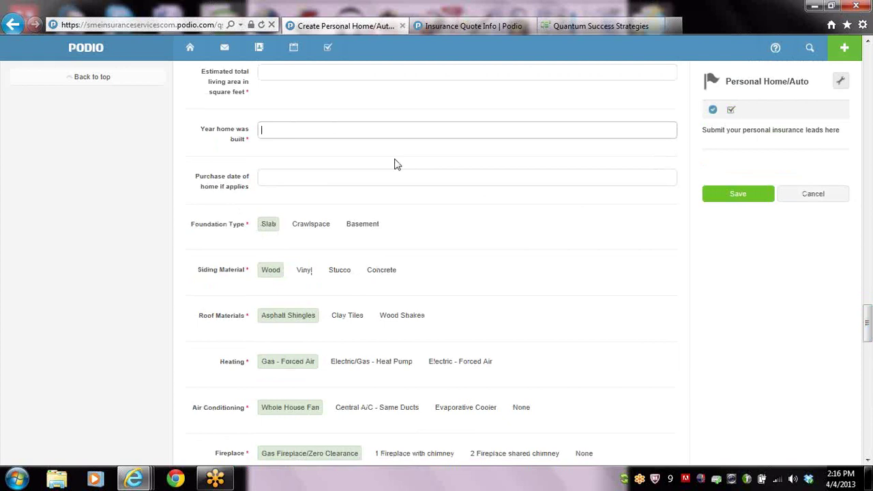
type("N/A")
key("BackSpace")
key("BackSpace")
type("/A")
left_click_drag(283, 130, 216, 126)
key("BackSpace")
Step: Try Standalone Auto as the policy type, and switch the choice to Auto/Home Package
scroll(869, 83, "up", 20)
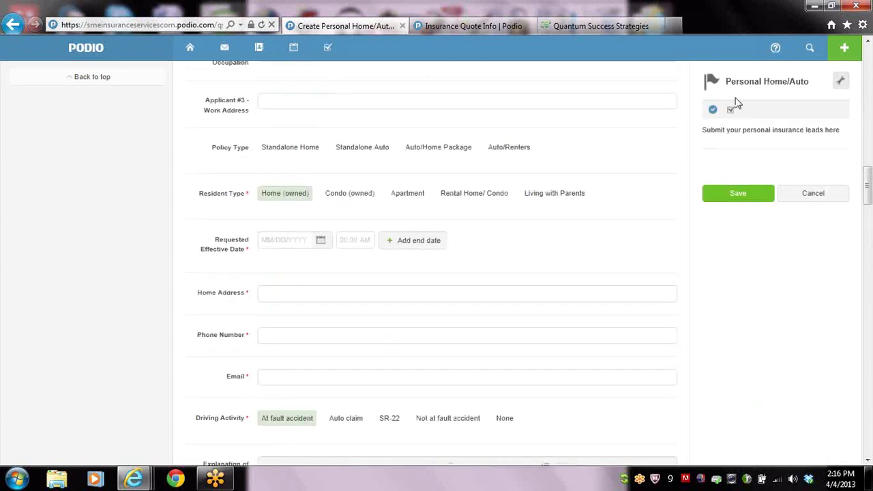
left_click(359, 151)
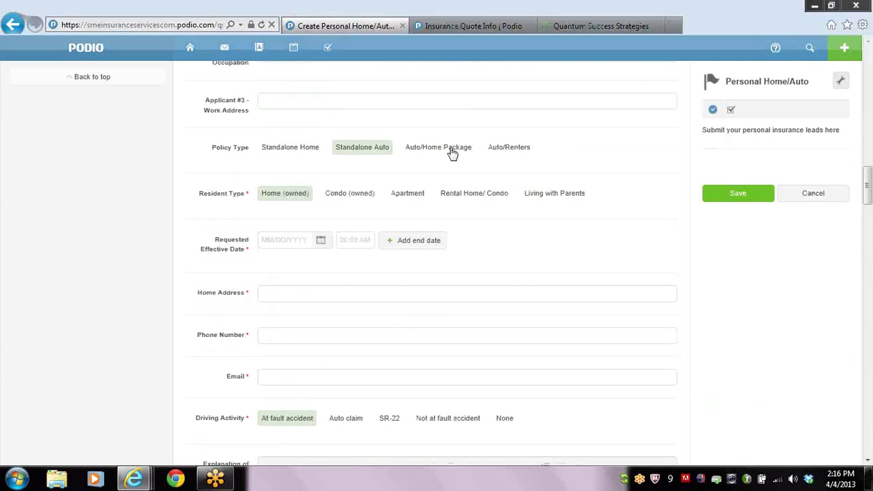
left_click(451, 151)
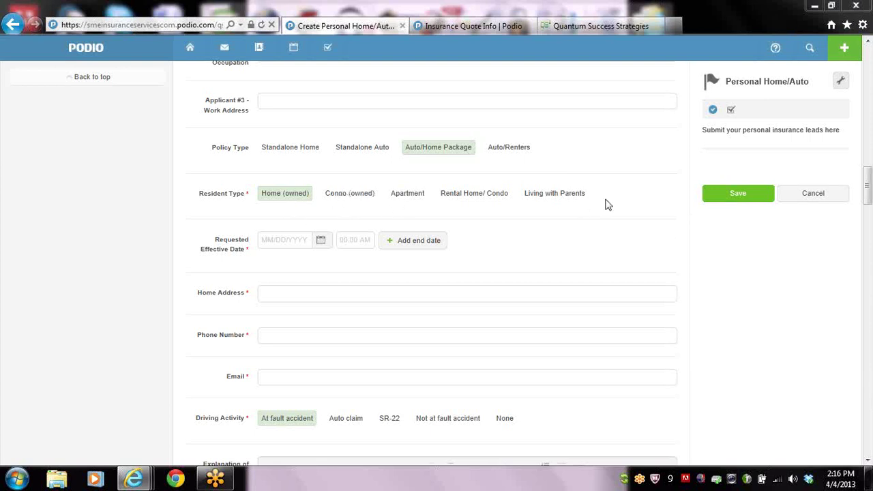
left_click(448, 154)
Step: Show the file attachment dialog at the end of the form and close it without attaching a file
left_click_drag(867, 179, 868, 433)
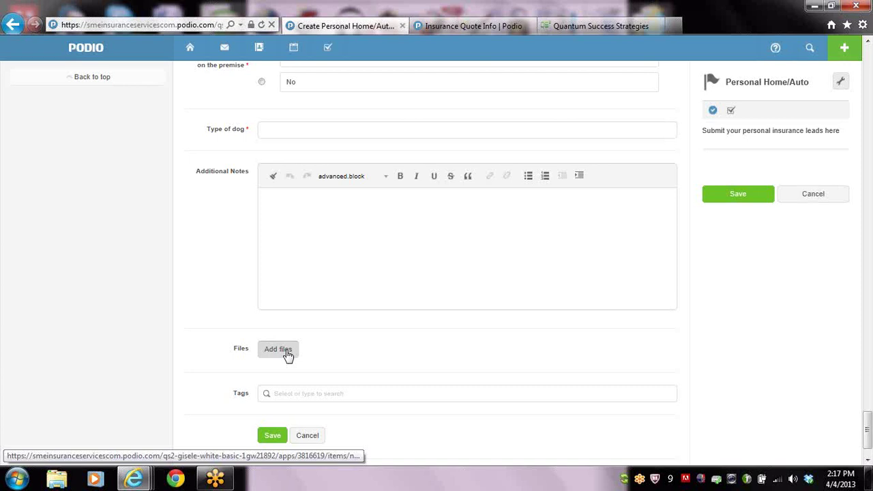
left_click(287, 353)
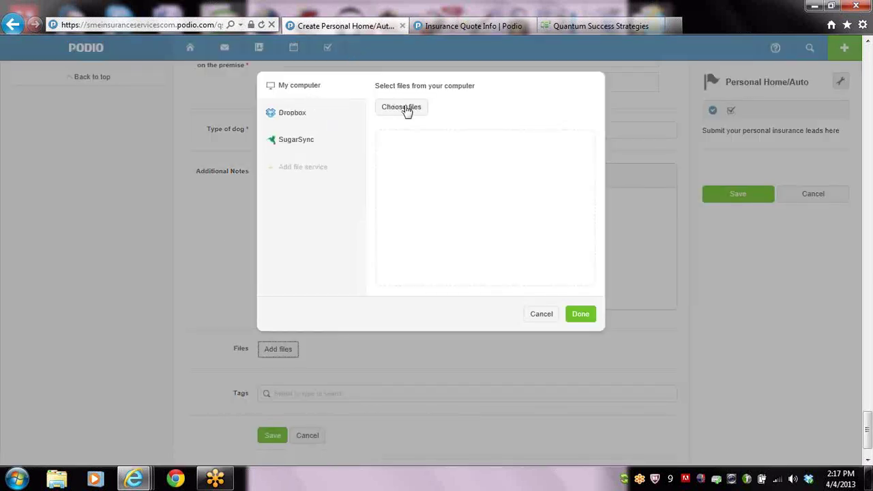
left_click(580, 316)
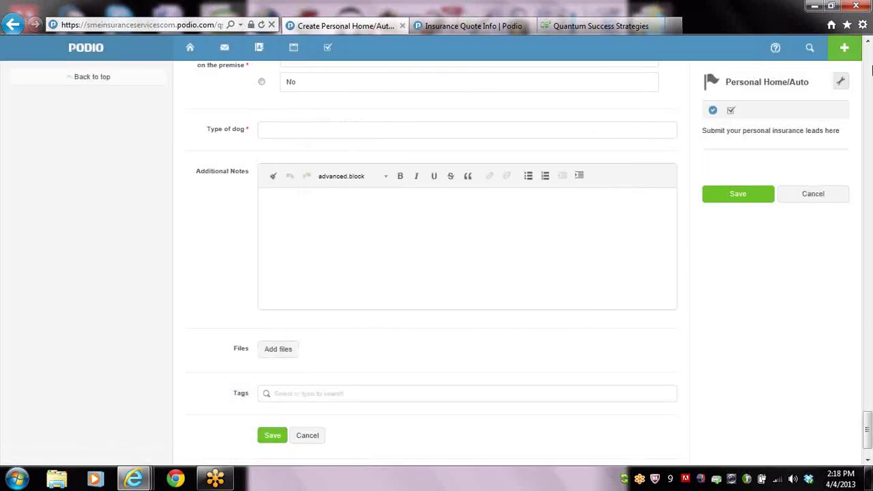
Step: Leave the form, switch to the Standard member's workspace, and open the full Personal Home/Auto record dated 04/22/2013
left_click(868, 57)
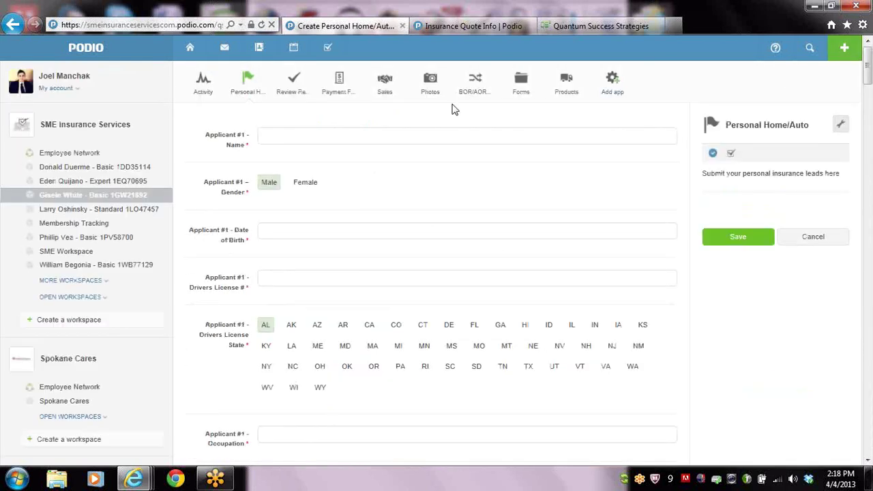
left_click(248, 87)
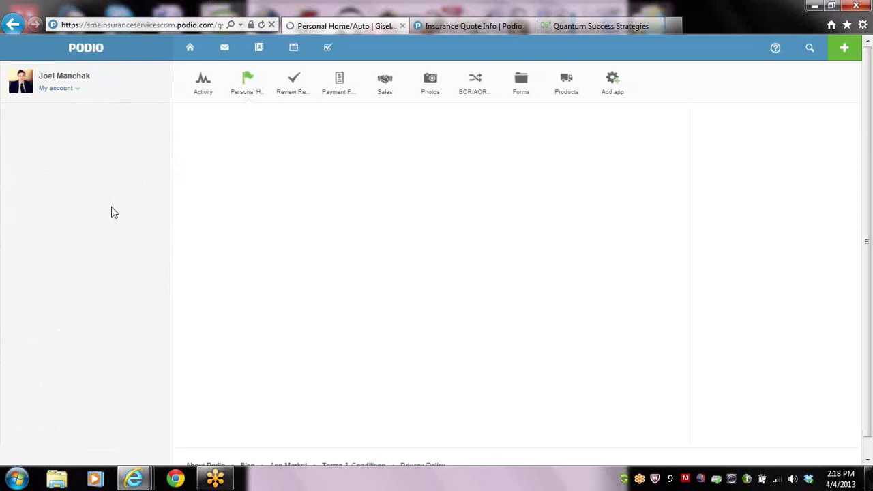
left_click(114, 210)
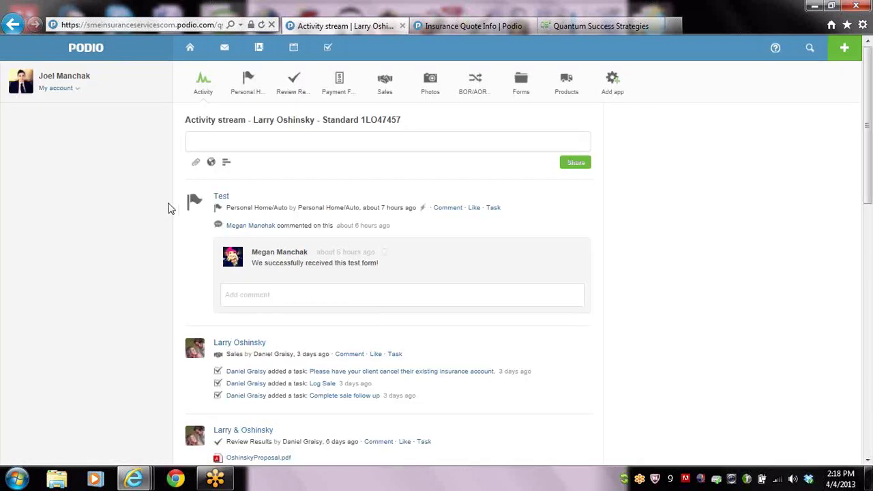
left_click(245, 89)
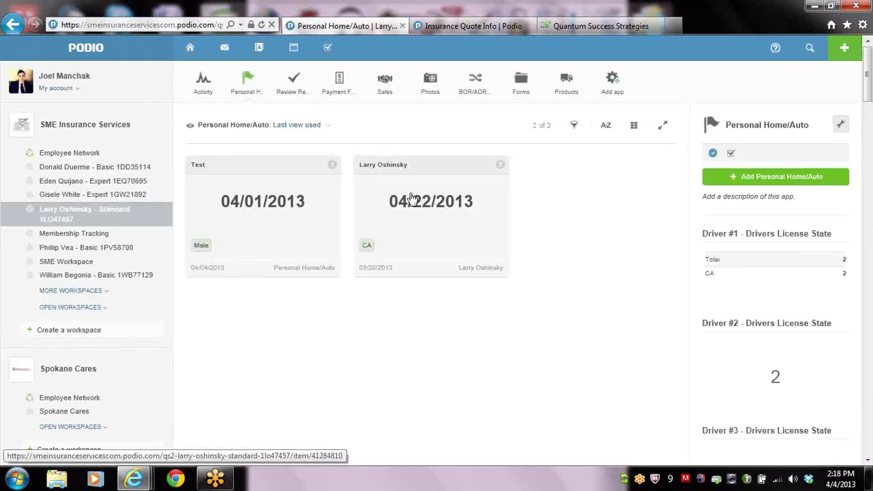
left_click(414, 199)
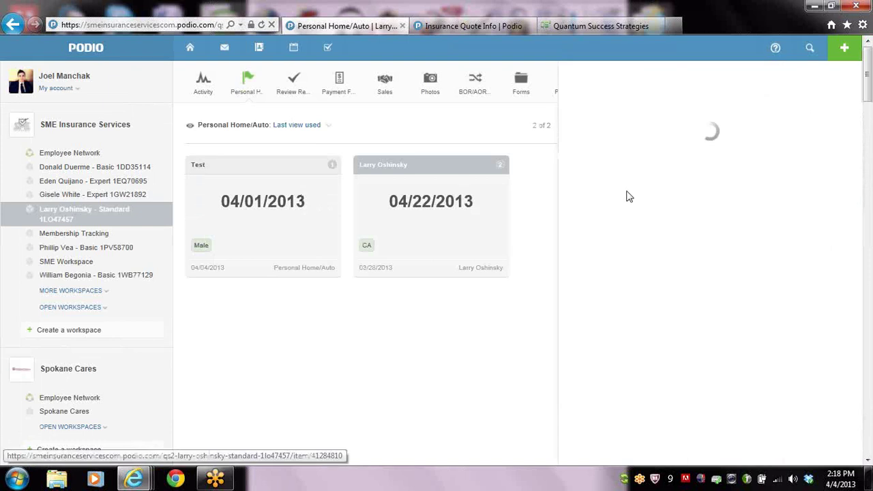
left_click(590, 82)
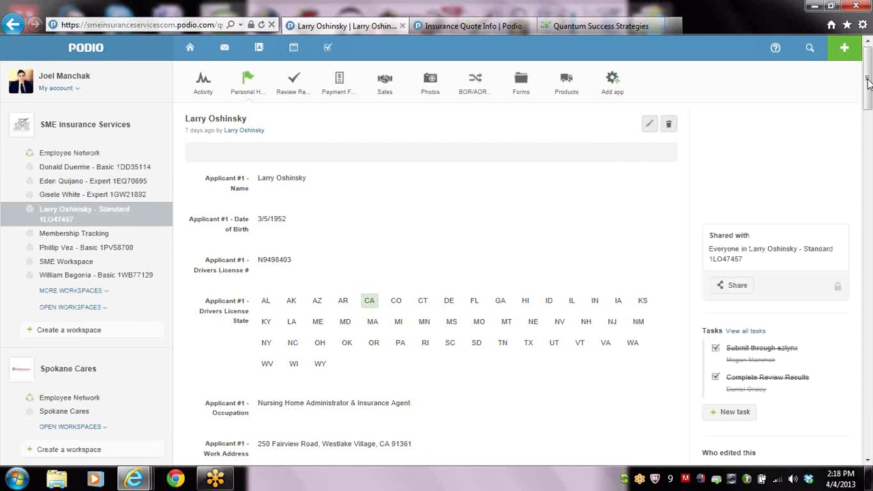
Step: Examine the completed record from the applicant and vehicle details through the home questions, attached file and comments, and return to its beginning
left_click_drag(867, 81, 870, 154)
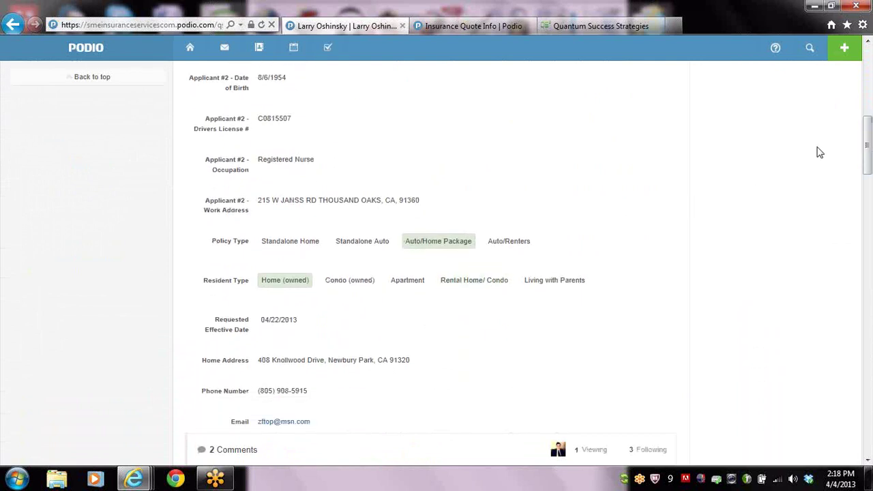
left_click_drag(870, 121, 869, 195)
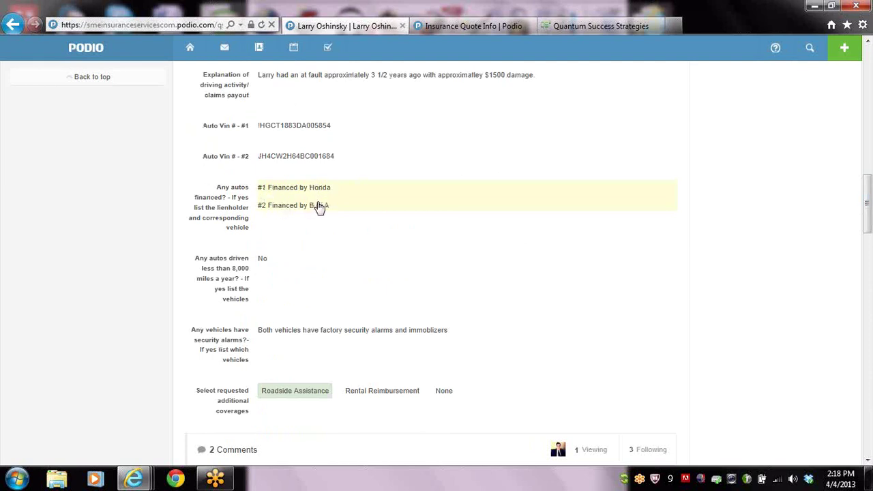
left_click_drag(869, 192, 869, 308)
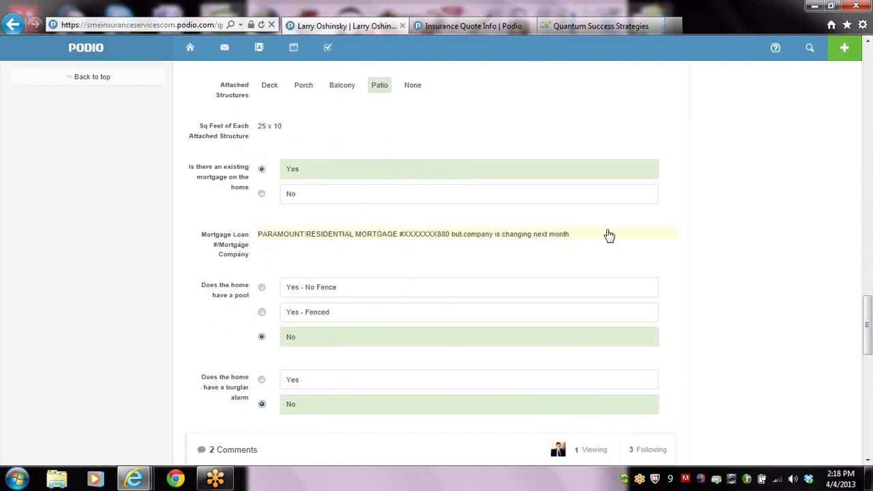
scroll(867, 460, "down", 5)
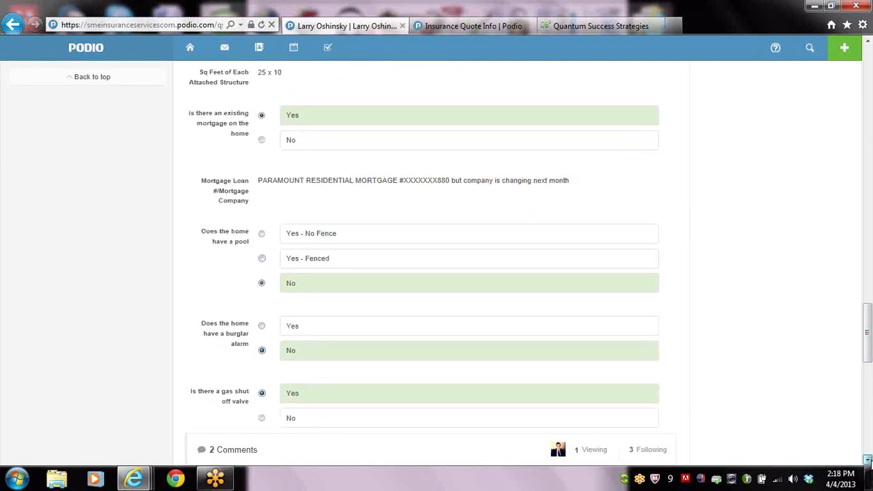
scroll(867, 460, "down", 5)
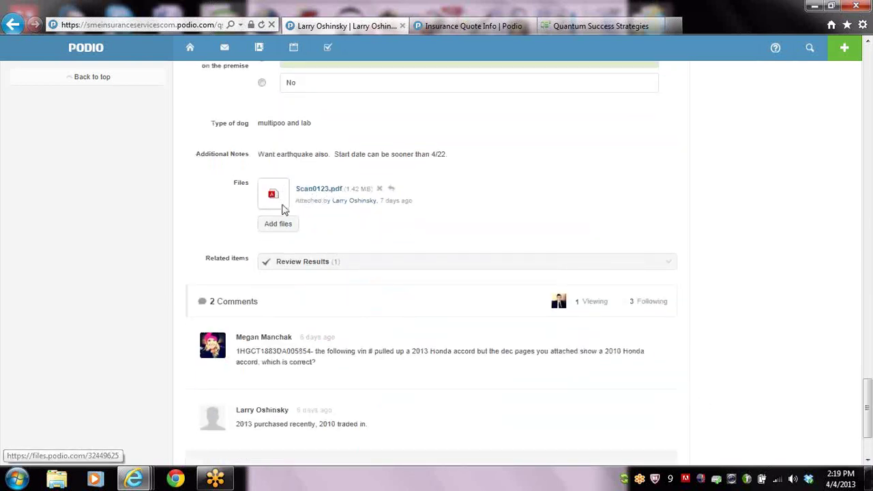
left_click_drag(867, 42, 868, 43)
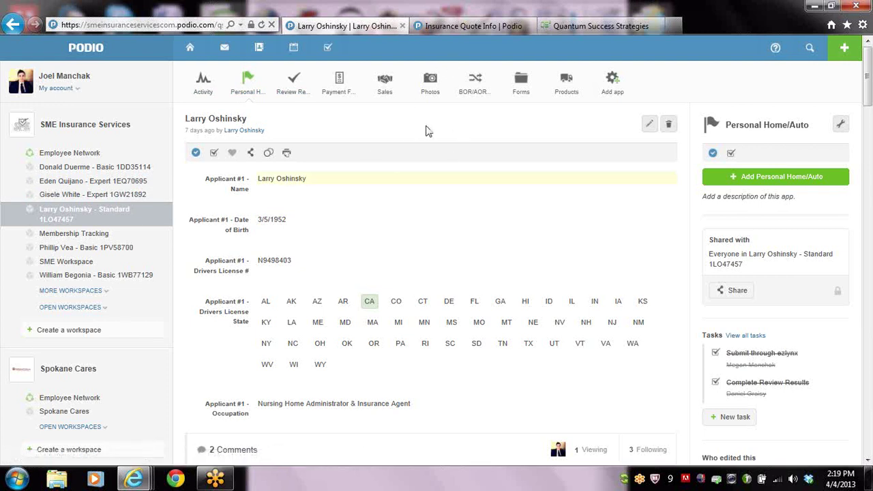
Step: Switch to the Insurance Quote Info web form, highlight its web address, and examine the form through to its Attachments section
left_click(468, 29)
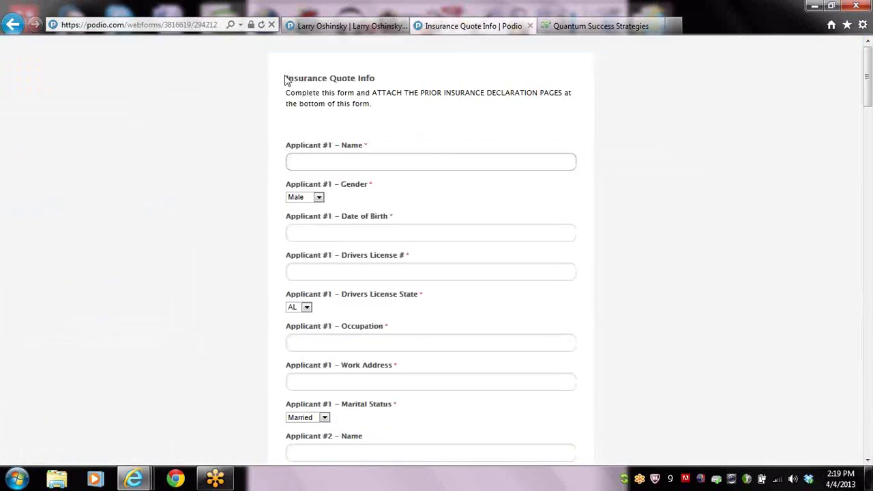
left_click(146, 25)
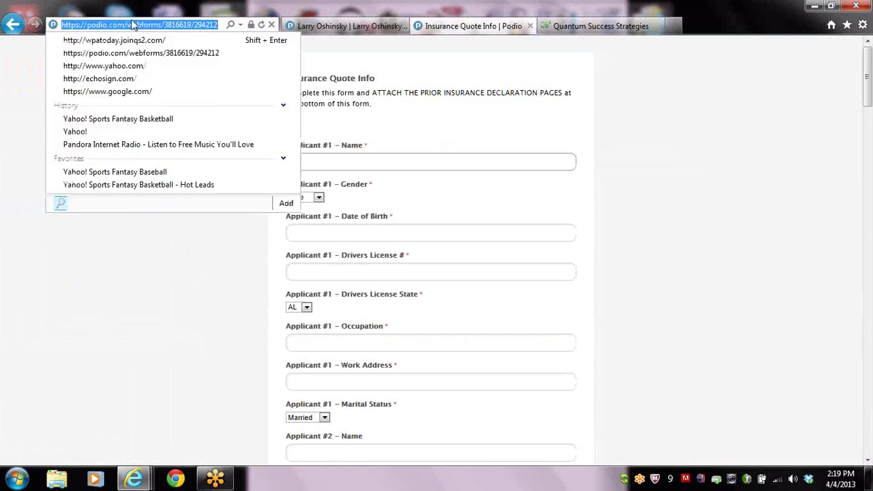
left_click(23, 71)
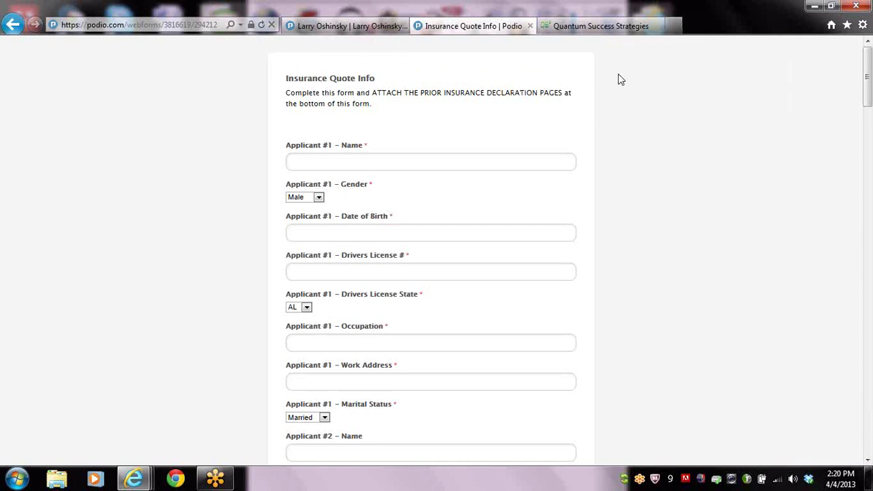
left_click_drag(869, 79, 869, 447)
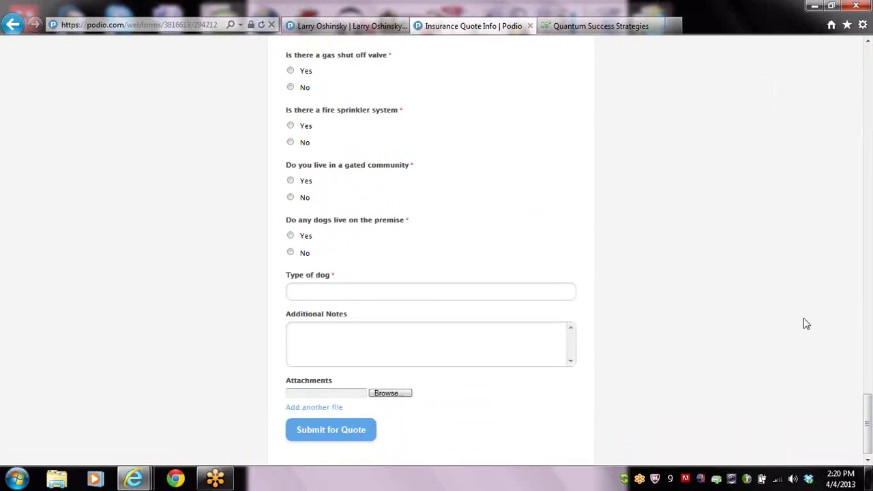
left_click_drag(868, 414, 868, 63)
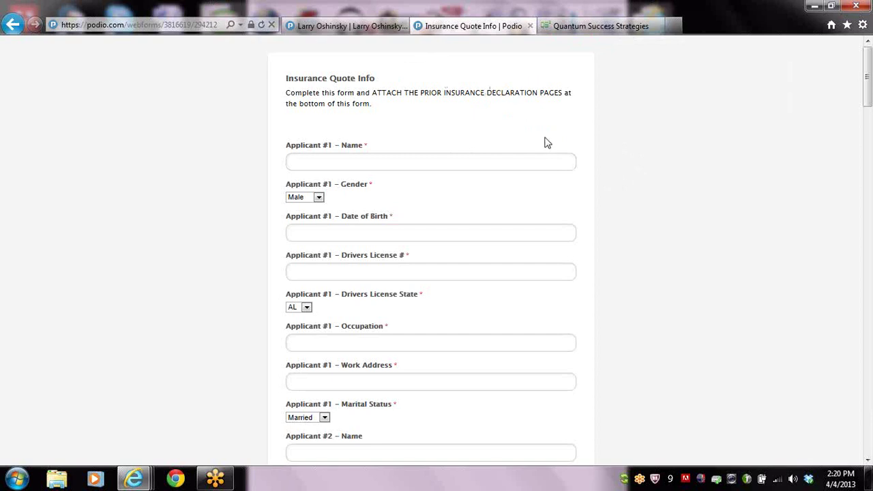
Step: Switch to the Quantum Success Strategies website, highlight its web address, and open its Property & Casualty Quote form
left_click(580, 27)
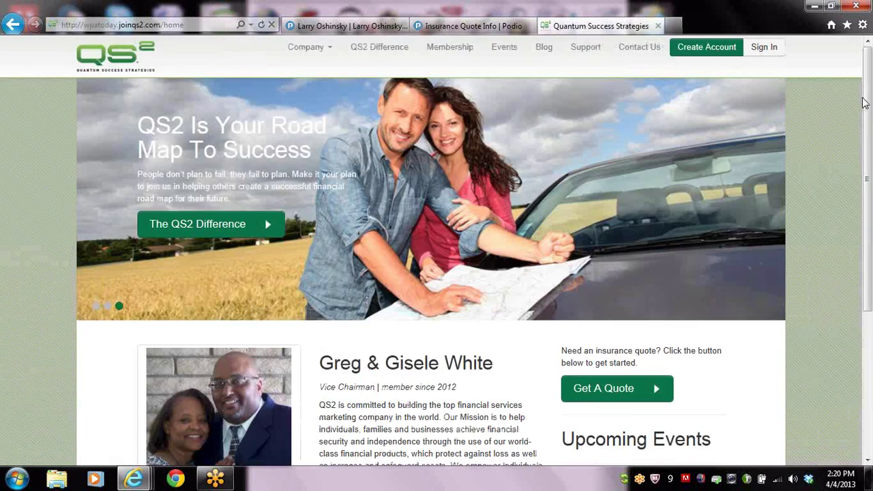
left_click_drag(869, 102, 867, 63)
left_click(145, 26)
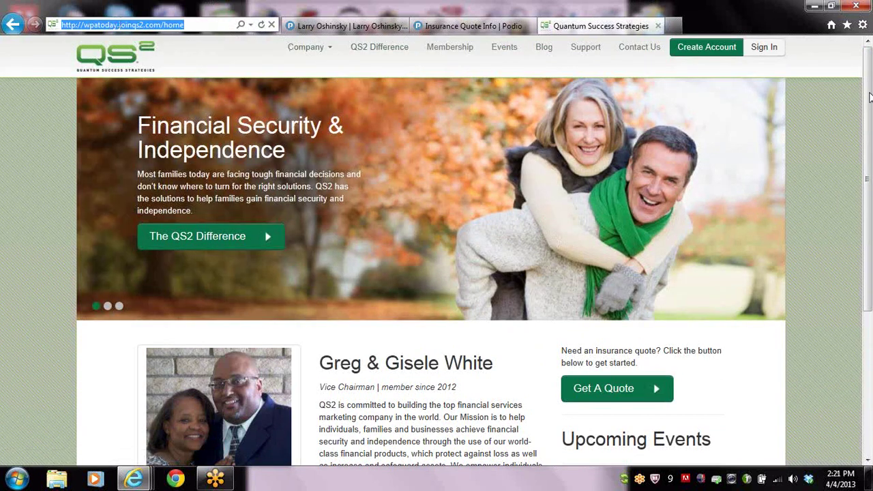
left_click_drag(869, 104, 871, 163)
scroll(871, 174, "down", 1)
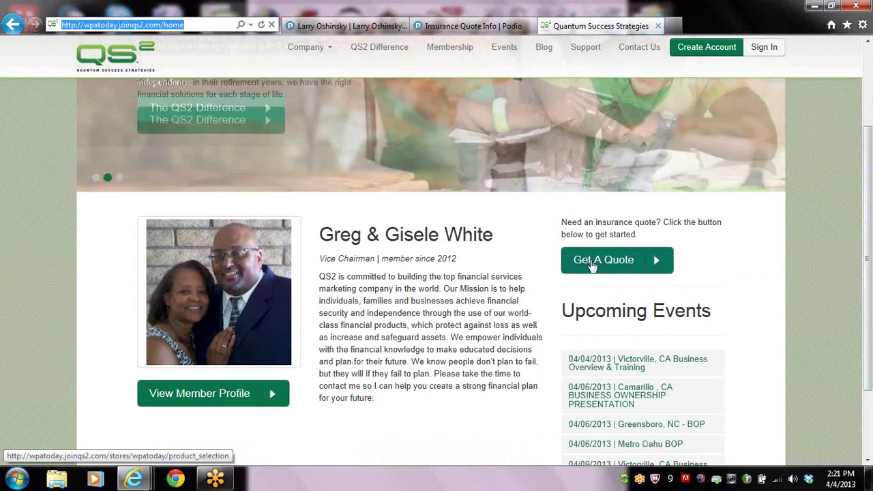
left_click(592, 266)
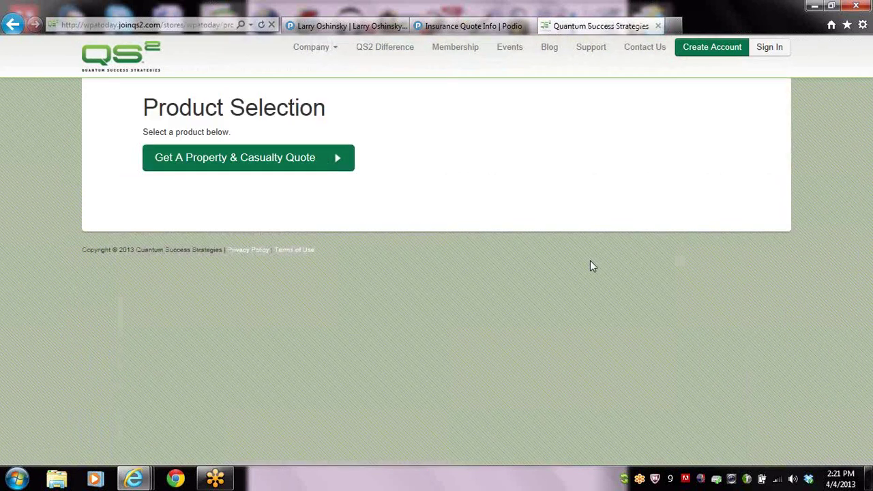
left_click(295, 157)
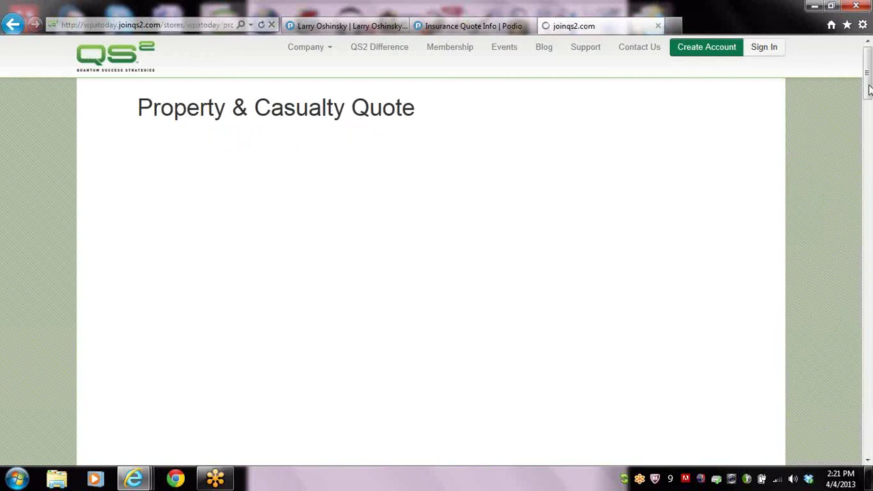
Step: Compare the Property & Casualty Quote form with the Insurance Quote Info web form, and return to the former
mouse_move(869, 89)
left_mouse_down()
mouse_move(868, 453)
mouse_move(867, 77)
left_mouse_up()
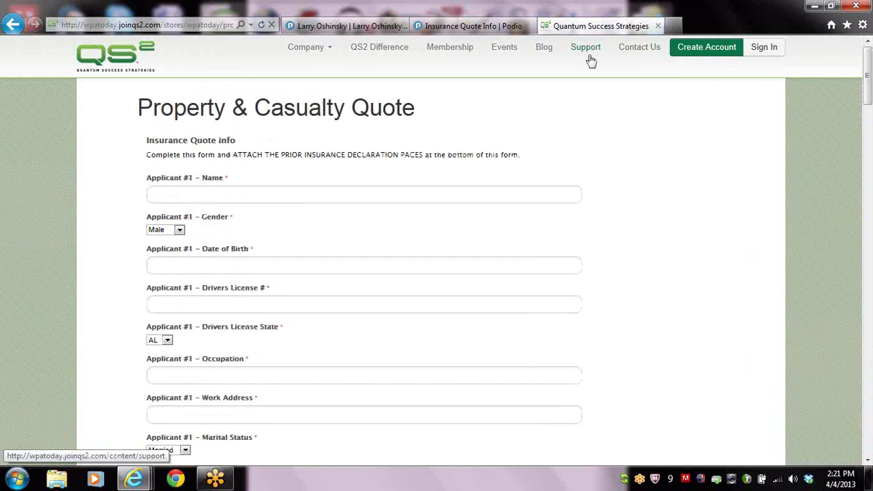
left_click(488, 31)
left_click(572, 27)
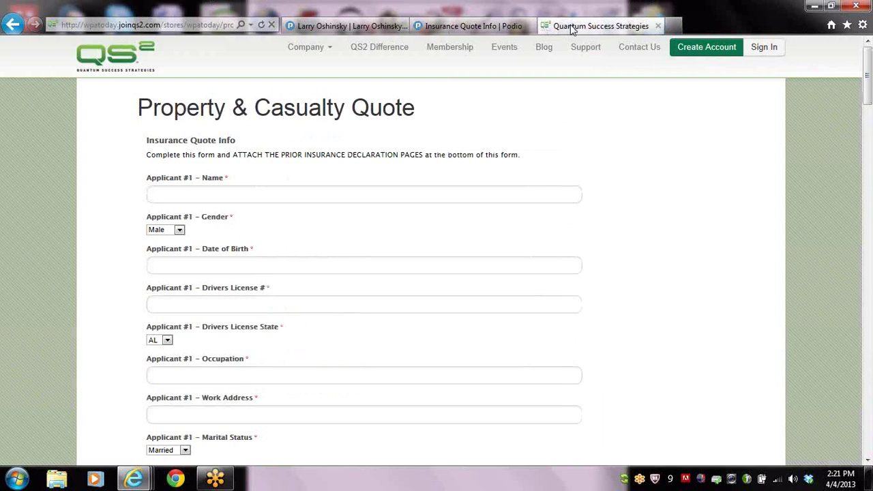
Step: Compare the client's Personal Home/Auto record in Podio with the Insurance Quote Info web form, and return to the record
left_click(477, 27)
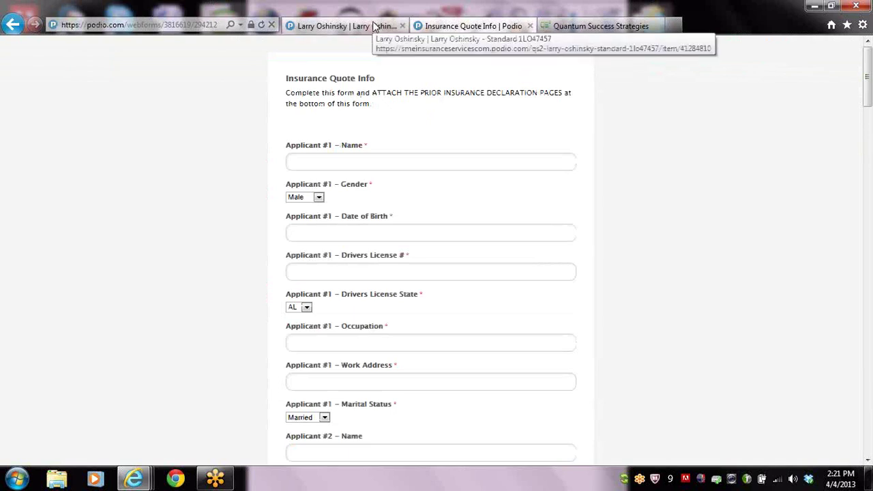
left_click(372, 26)
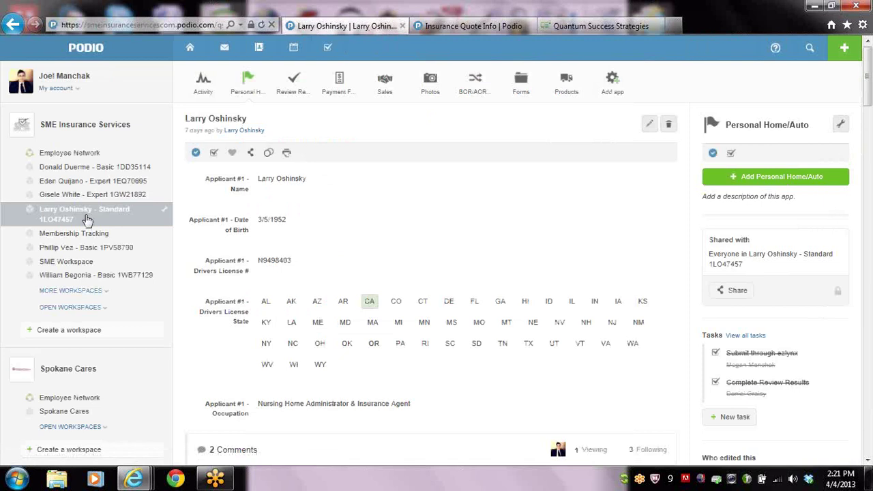
left_click(572, 27)
left_click(474, 28)
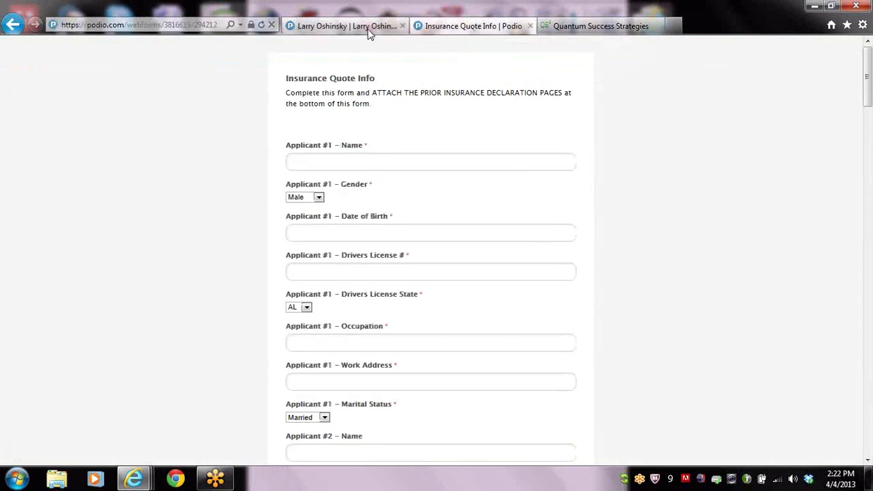
left_click(351, 27)
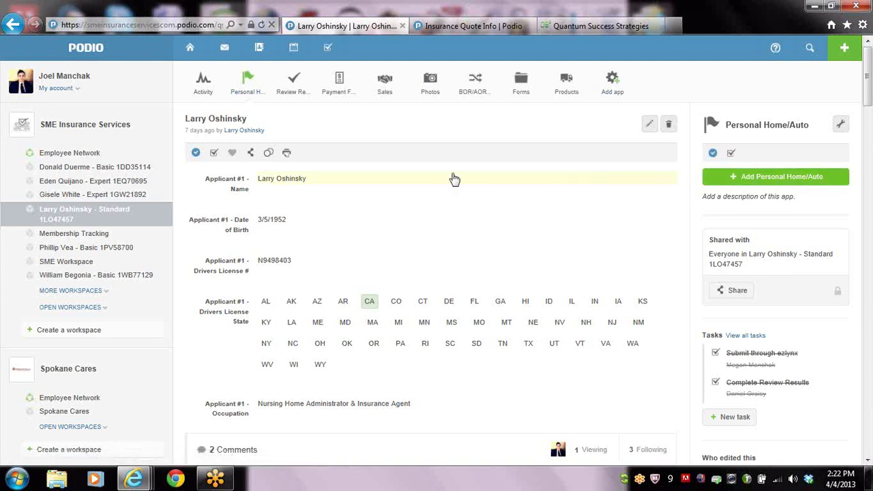
Step: Highlight the Insurance Quote Info form's web address, compare it with the Property & Casualty Quote form, and return to the Podio record
left_click(442, 25)
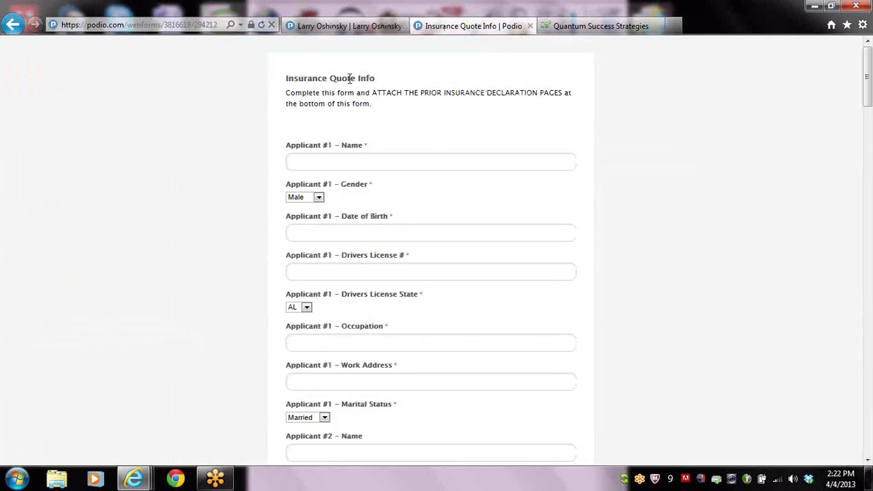
left_click(195, 26)
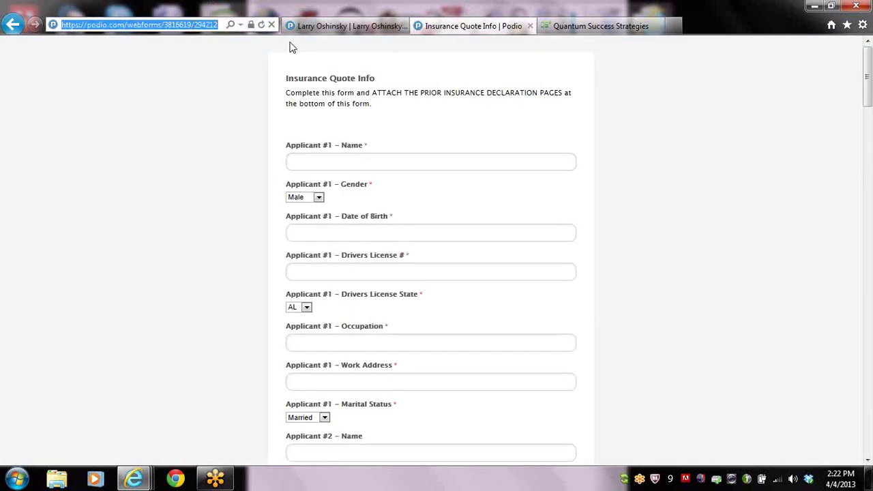
left_click(609, 25)
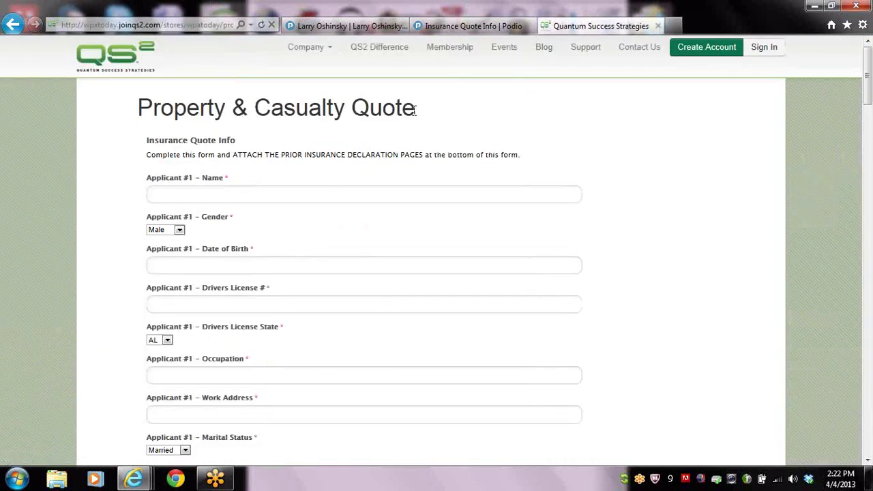
left_click(478, 27)
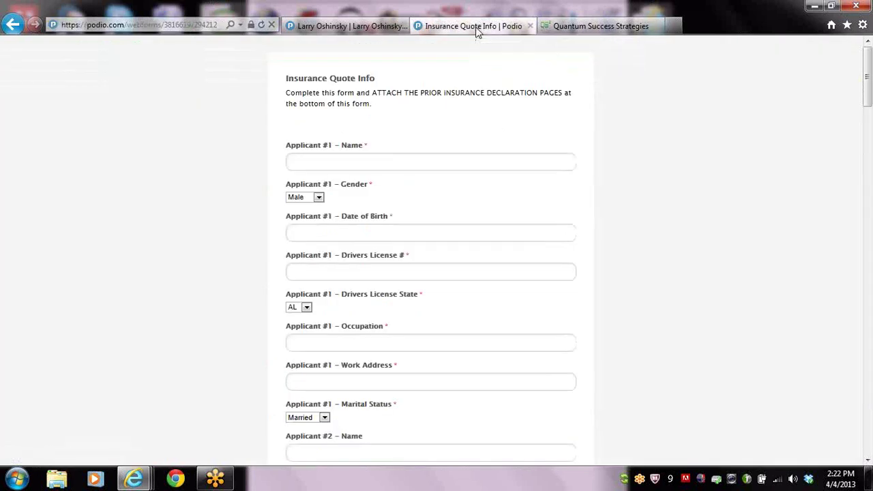
left_click(364, 25)
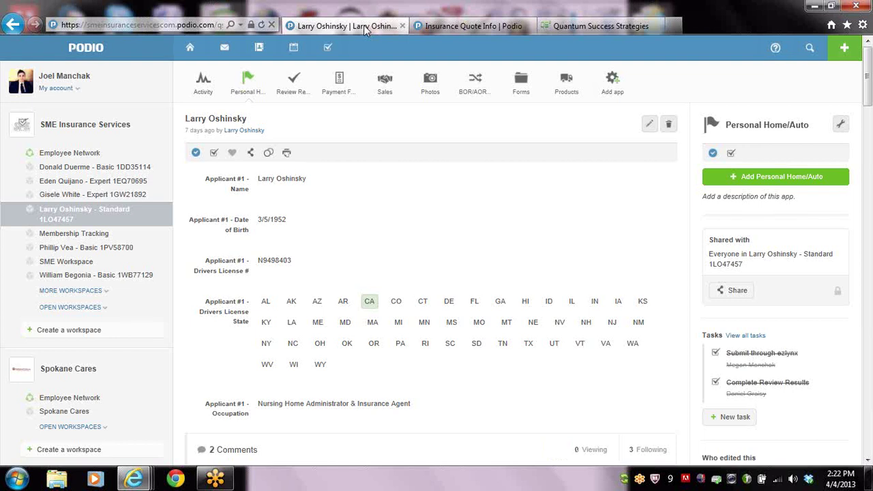
Step: Open the client's Review Results record and examine its recommendations, premiums, savings and attached files
left_click(294, 83)
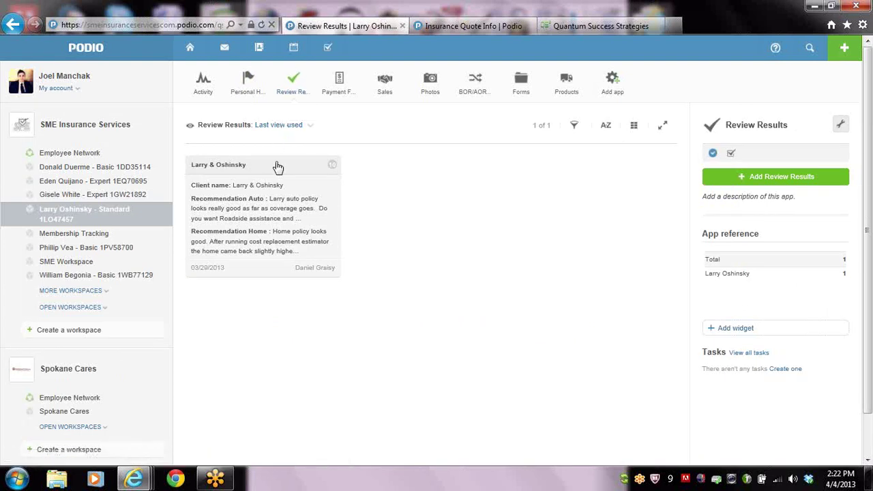
left_click(283, 207)
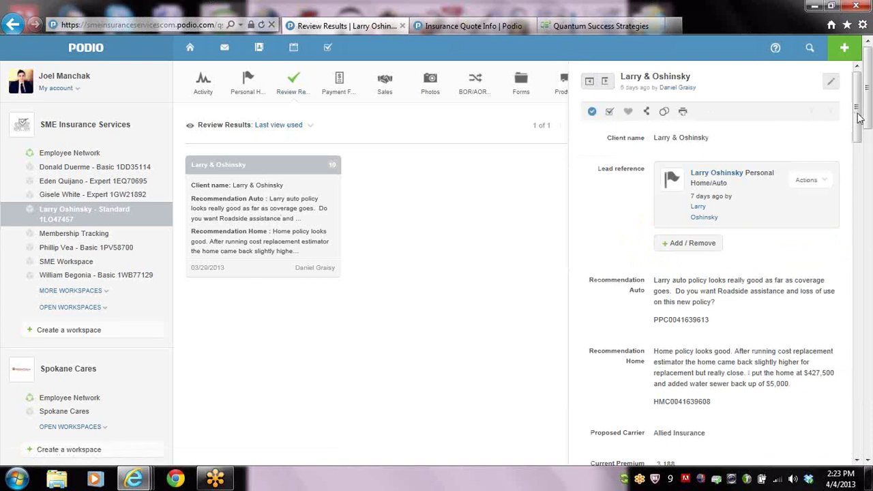
left_click_drag(857, 112, 832, 189)
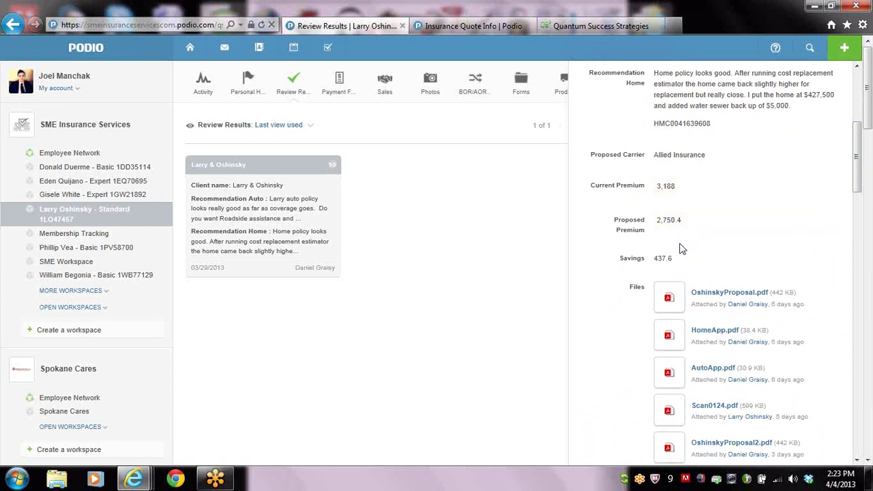
left_click_drag(863, 172, 859, 202)
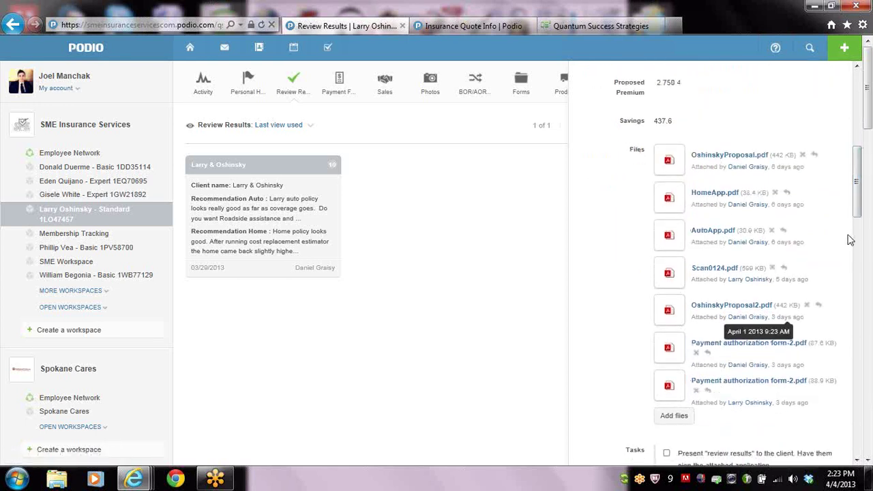
left_click_drag(857, 183, 849, 113)
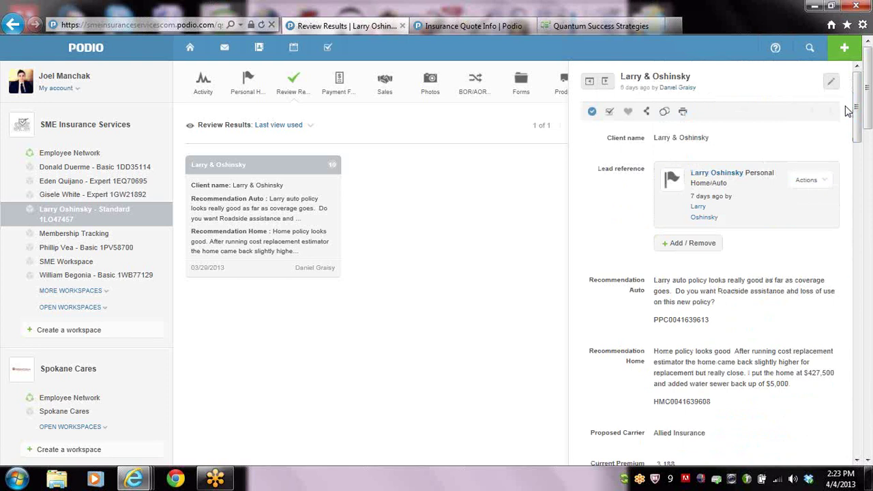
left_click_drag(857, 112, 860, 158)
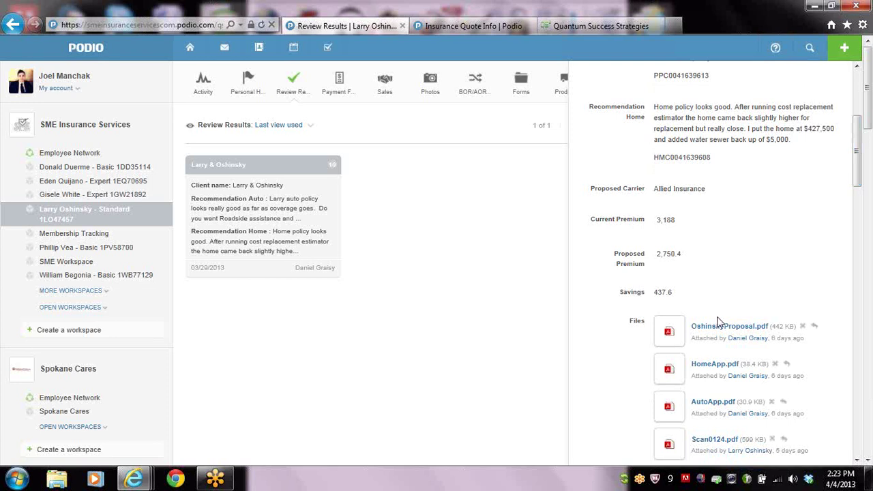
left_click_drag(857, 133, 857, 92)
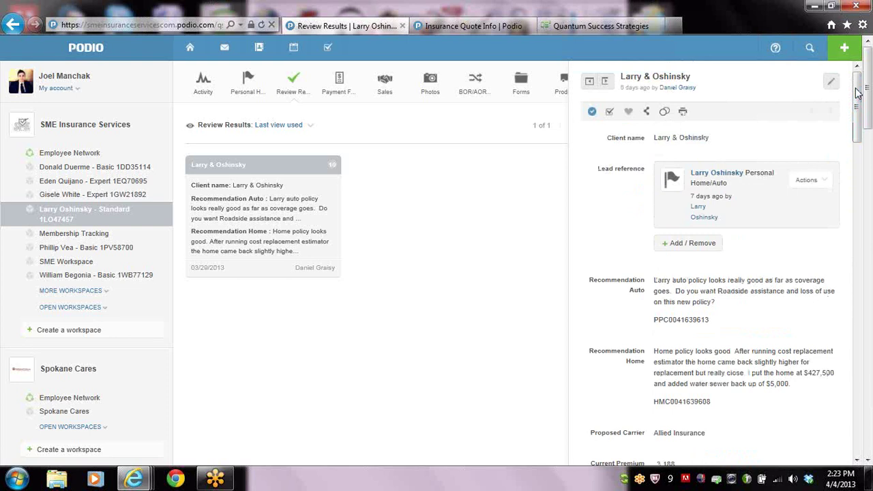
Step: Start a new Payment Form entry with Credit Card as the payment method and Billed to escrow as the home payment type
left_click(339, 82)
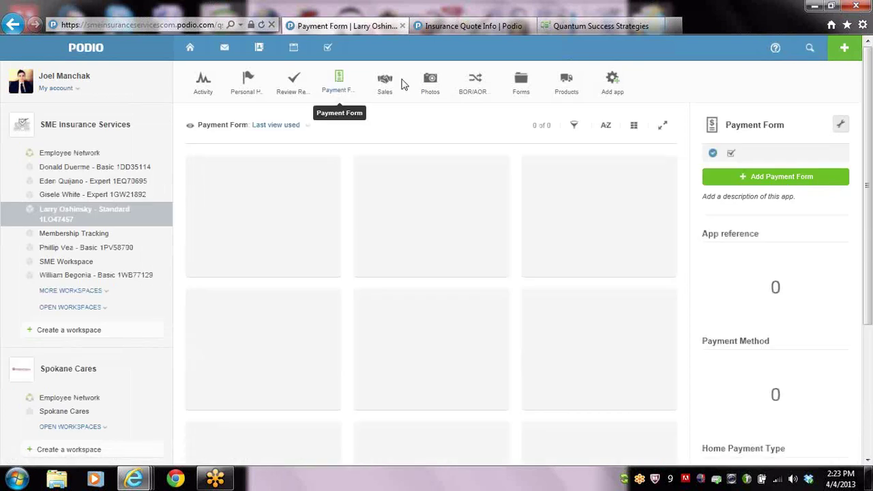
left_click(798, 176)
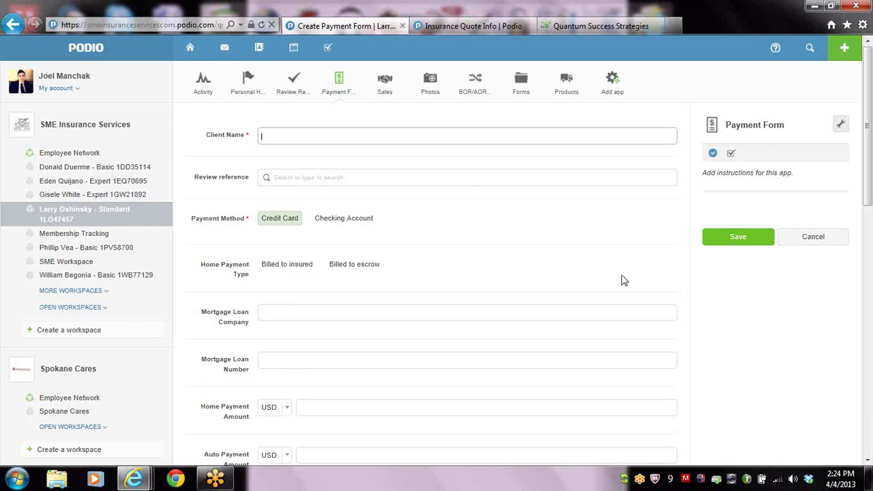
left_click(372, 266)
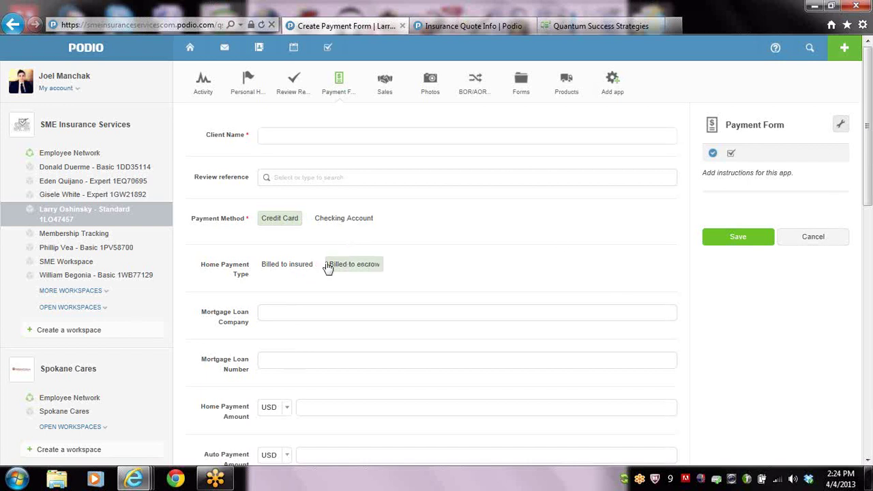
left_click(281, 225)
Step: Examine the payment form from the mortgage and payment amount fields to Additional Notes, and return to its beginning
left_click_drag(868, 138, 869, 214)
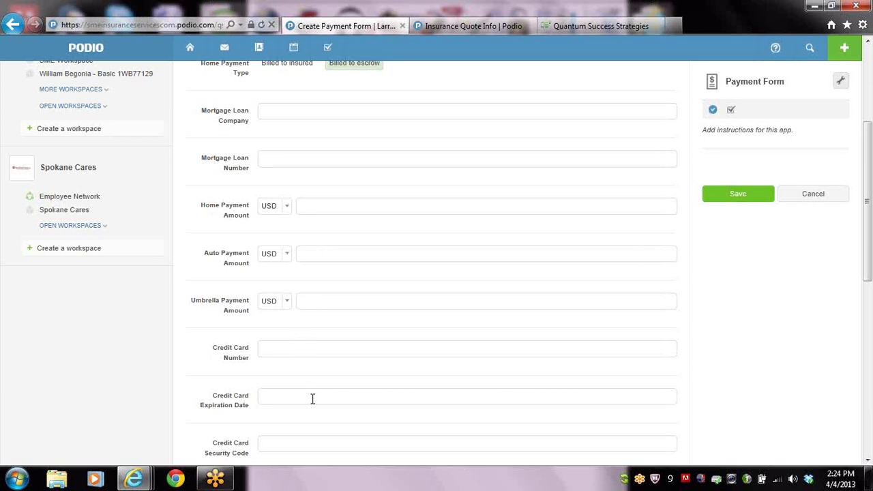
left_click_drag(869, 177, 871, 249)
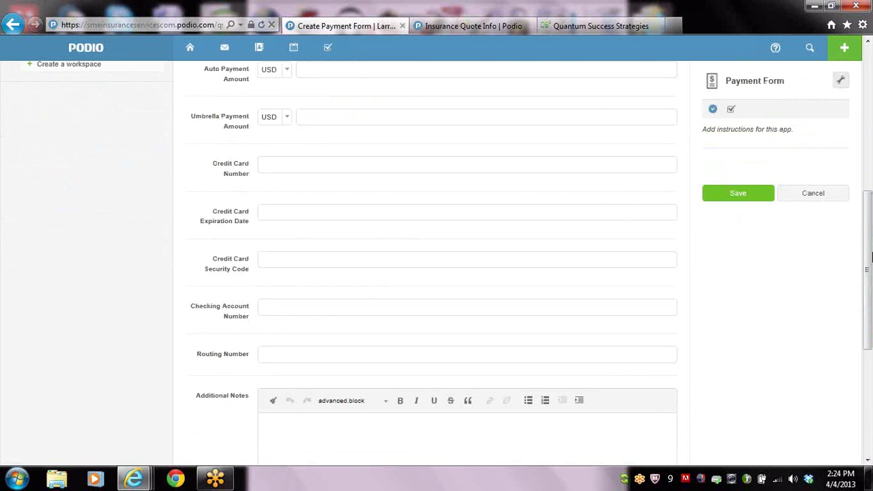
left_click_drag(870, 201, 815, 51)
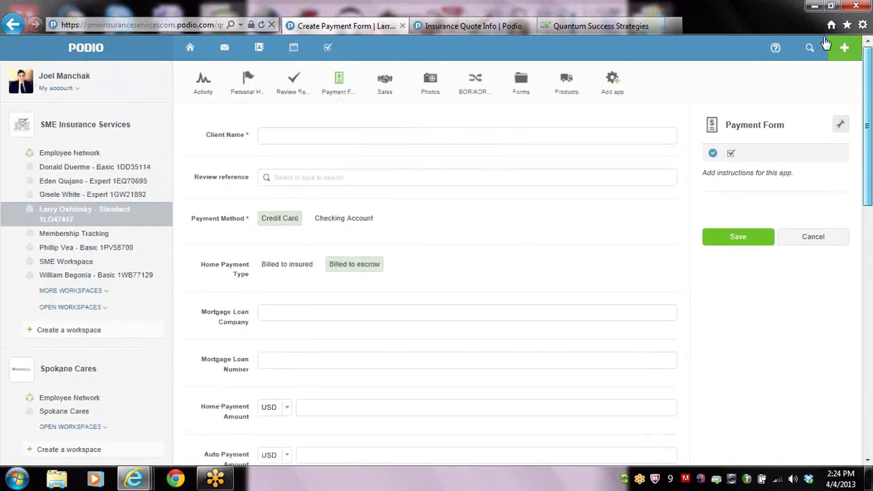
Step: Open the client's record in Sales, examine its carrier, premiums, policy numbers and tasks, and close it
left_click(391, 89)
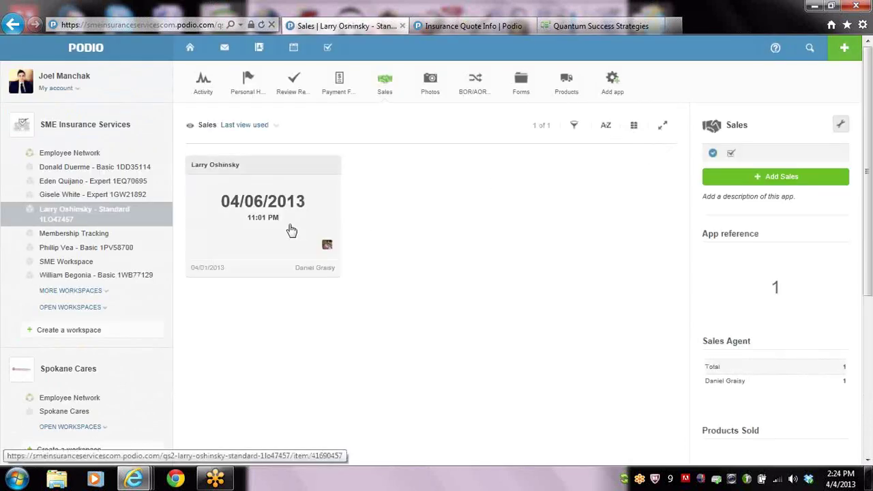
left_click(291, 231)
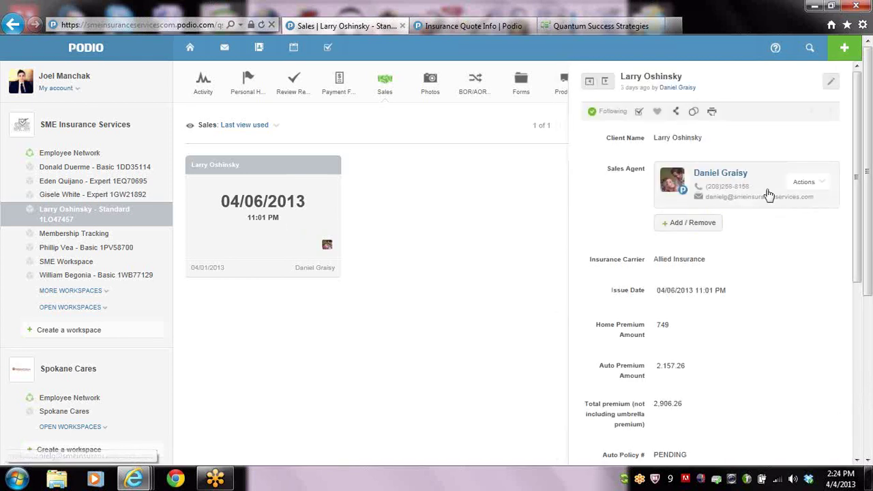
left_click_drag(857, 134, 857, 176)
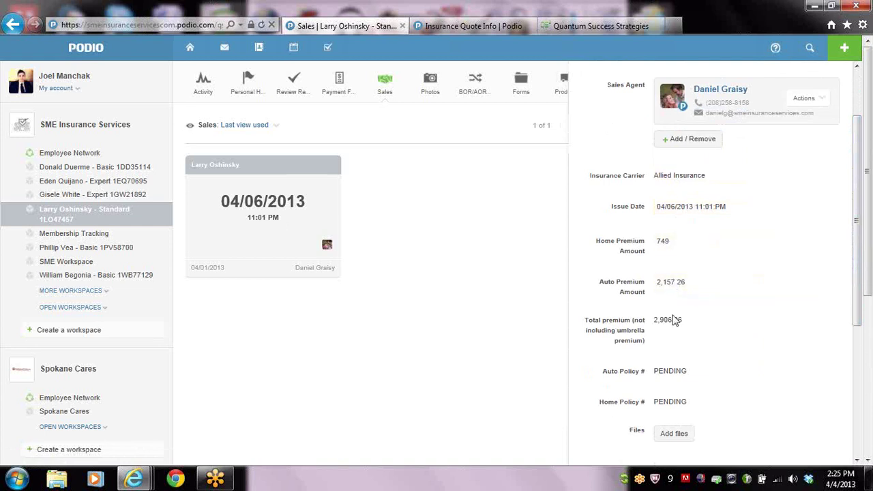
left_click_drag(862, 193, 864, 261)
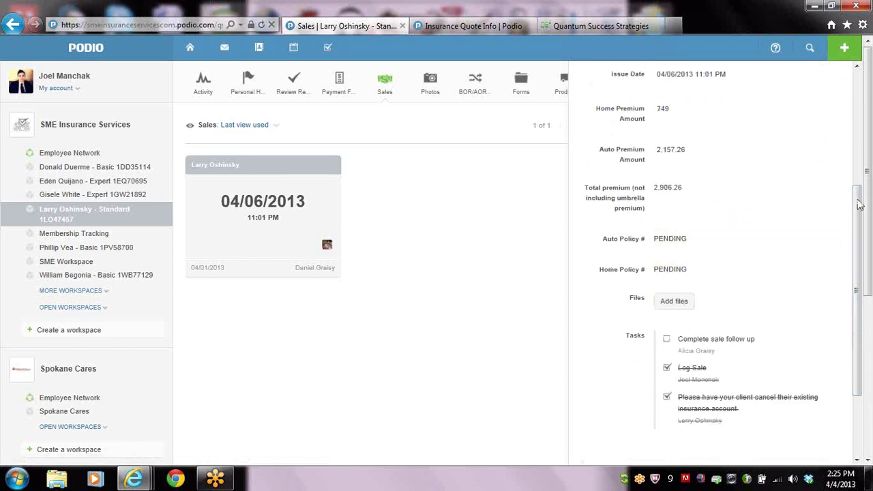
left_click_drag(860, 196, 861, 86)
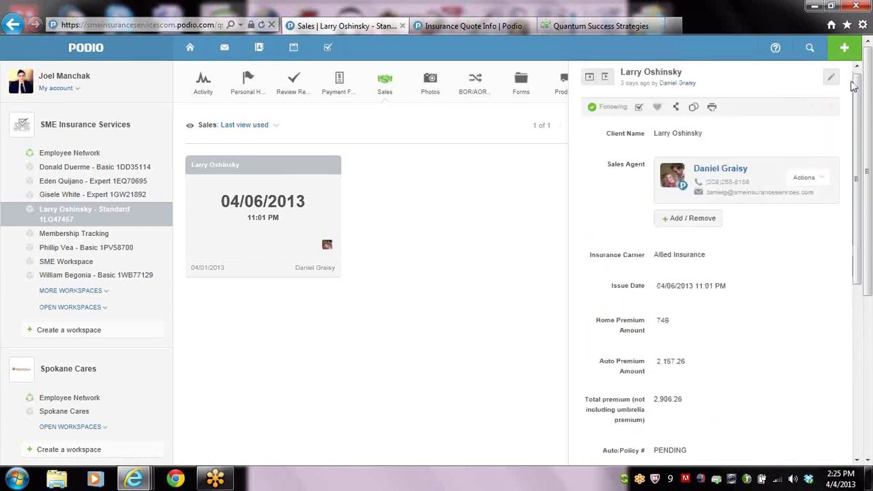
left_click(608, 79)
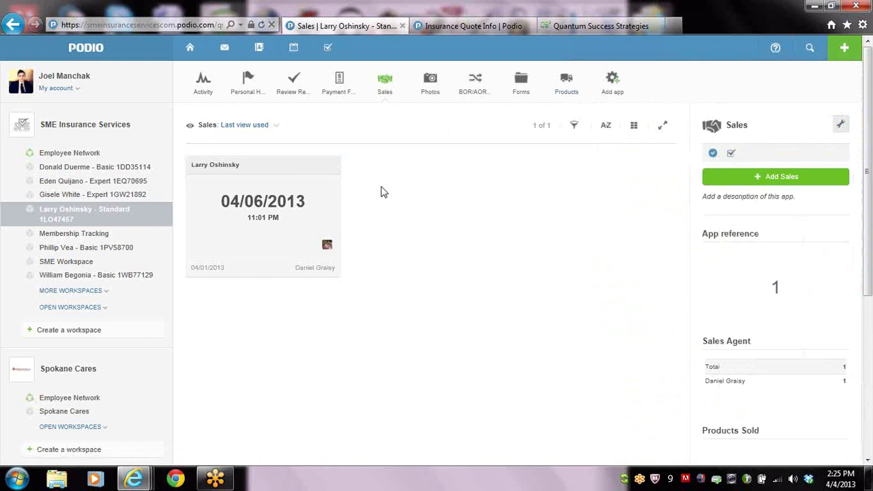
Step: Revisit Review Results, and examine the workspace's activity stream through its tasks, files and comments
left_click(300, 86)
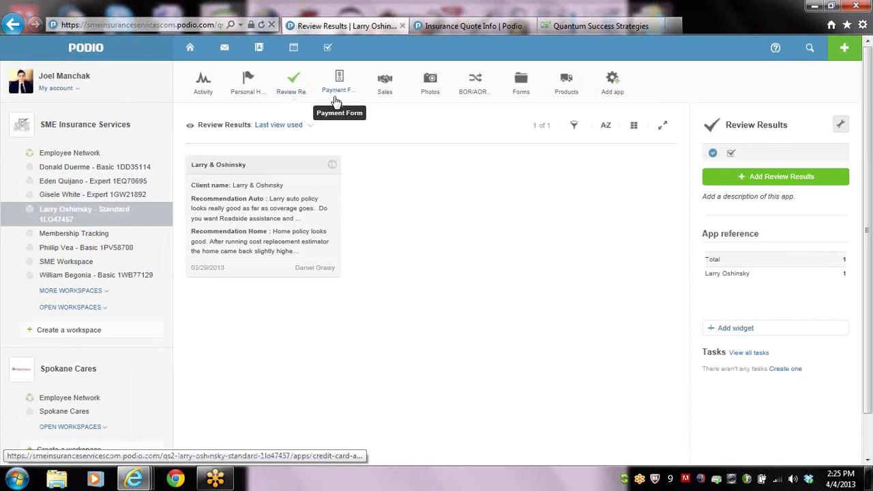
left_click(202, 95)
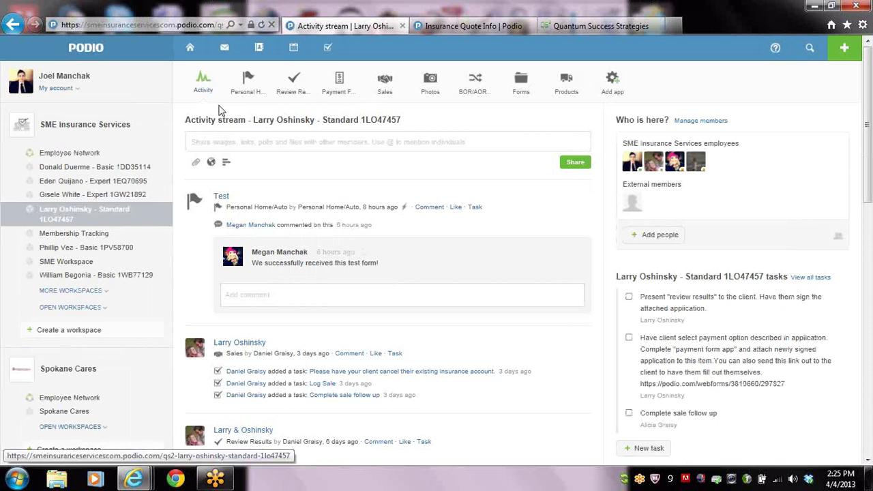
left_click_drag(869, 140, 870, 224)
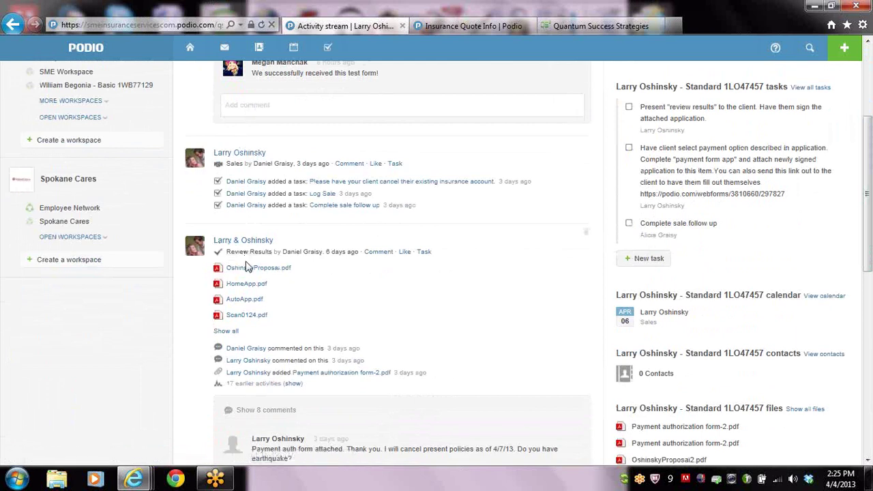
left_click_drag(870, 148, 870, 205)
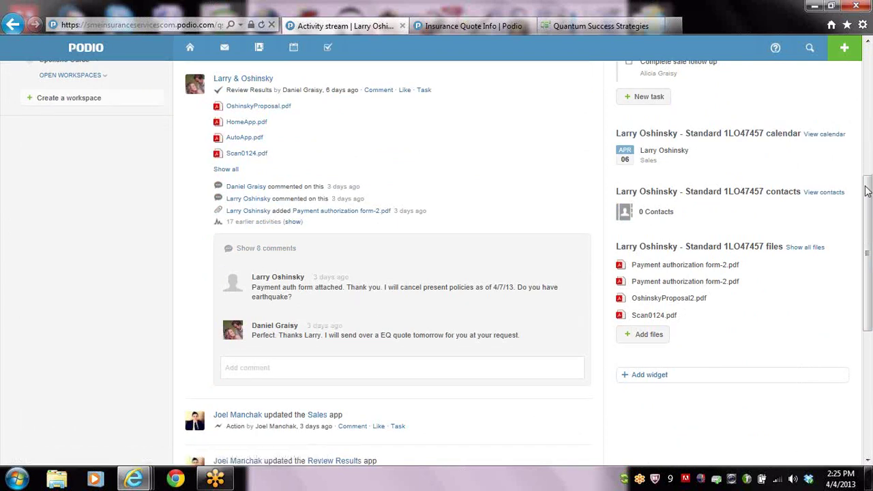
scroll(871, 129, "up", 5)
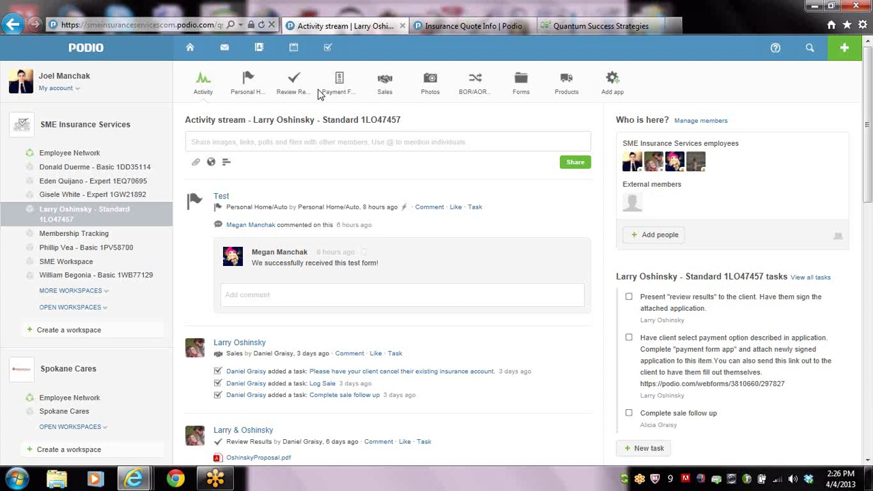
Step: Revisit the Personal Home/Auto records and the Review Results records
left_click(244, 94)
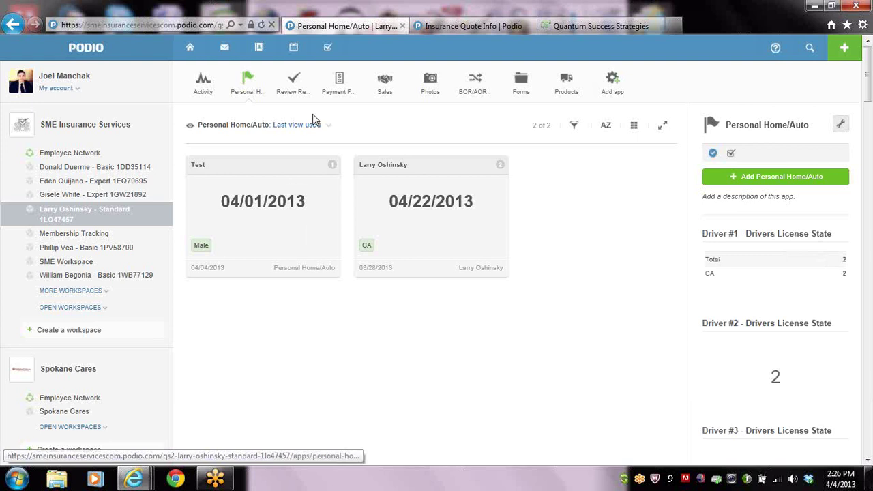
left_click(297, 86)
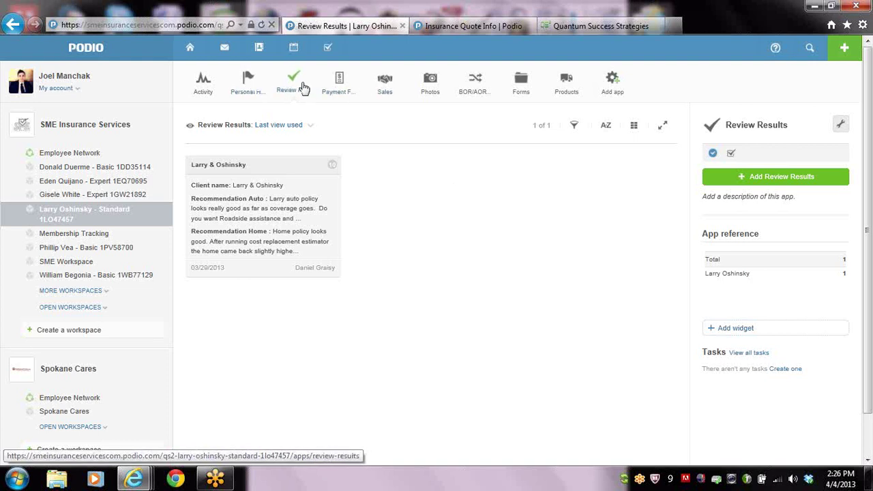
Step: Start a blank Photos record, examine its image fields, and try a client search in Lead reference
left_click(431, 90)
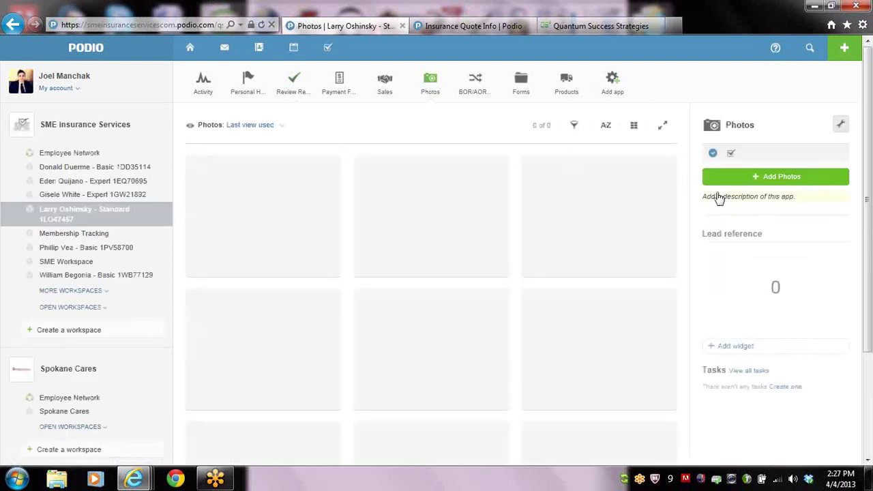
left_click(779, 179)
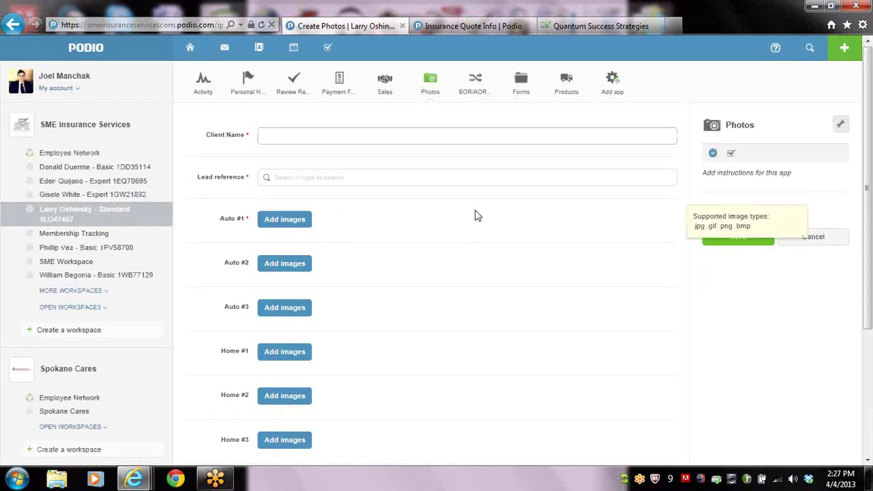
left_click(324, 178)
type("lar")
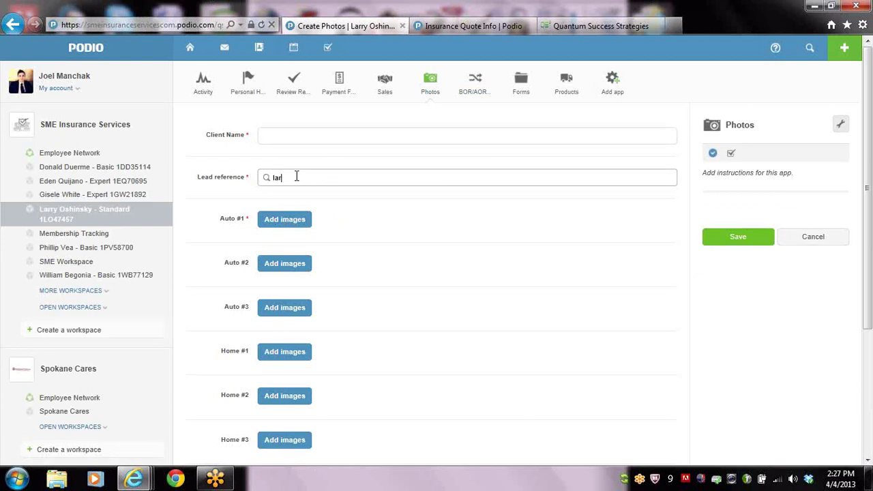
left_click_drag(291, 177, 238, 176)
key("BackSpace")
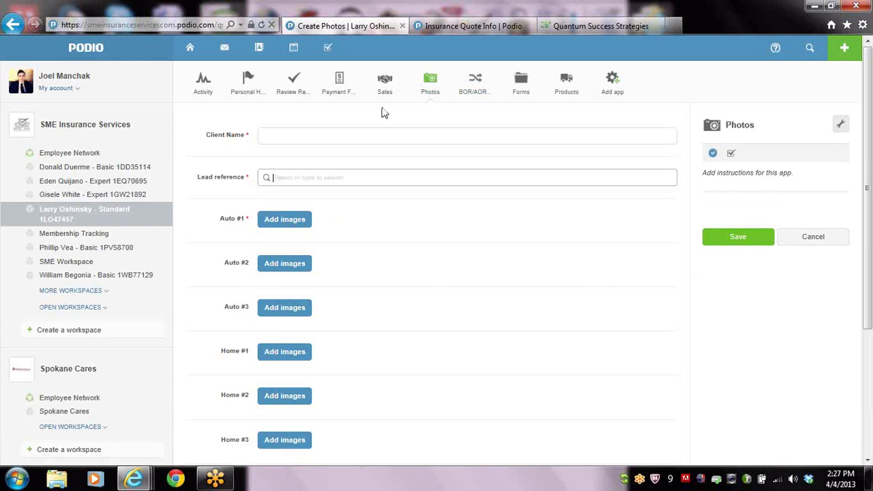
Step: Examine a blank BOR/AOR E-sign Request, and check the BOR/AOR record in Forms with its BOR Form.pdf attachment
left_click(476, 91)
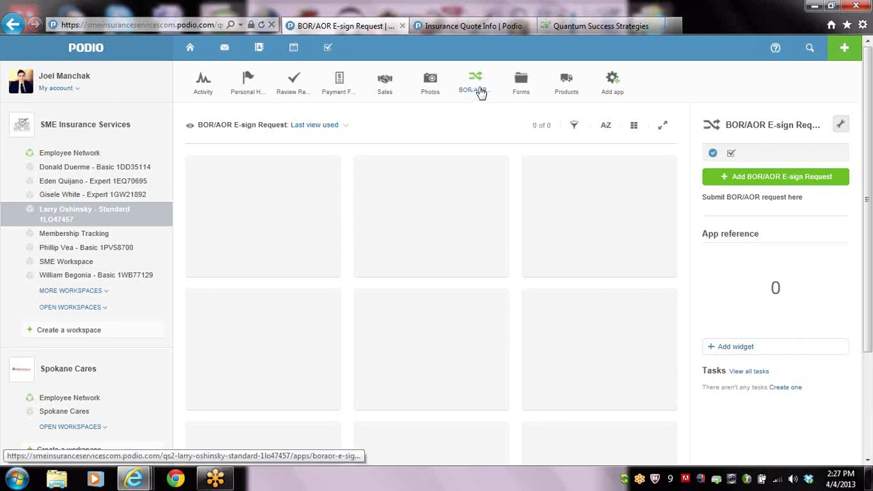
left_click(709, 182)
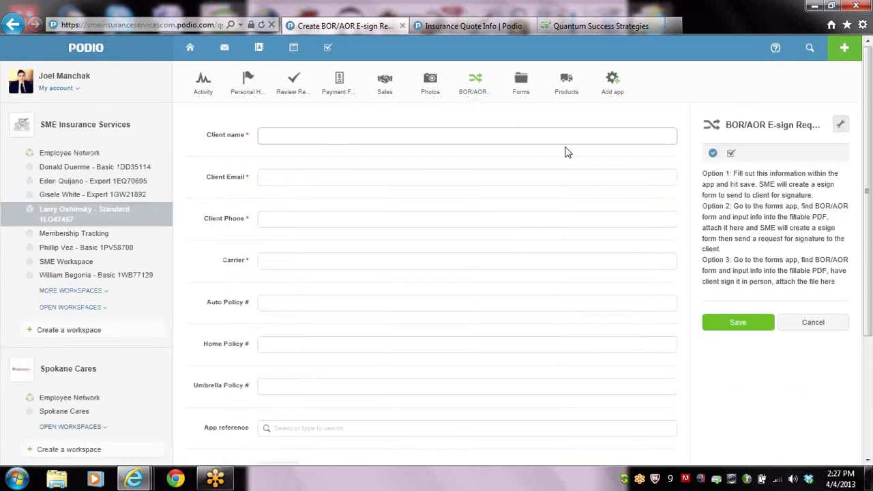
left_click(521, 92)
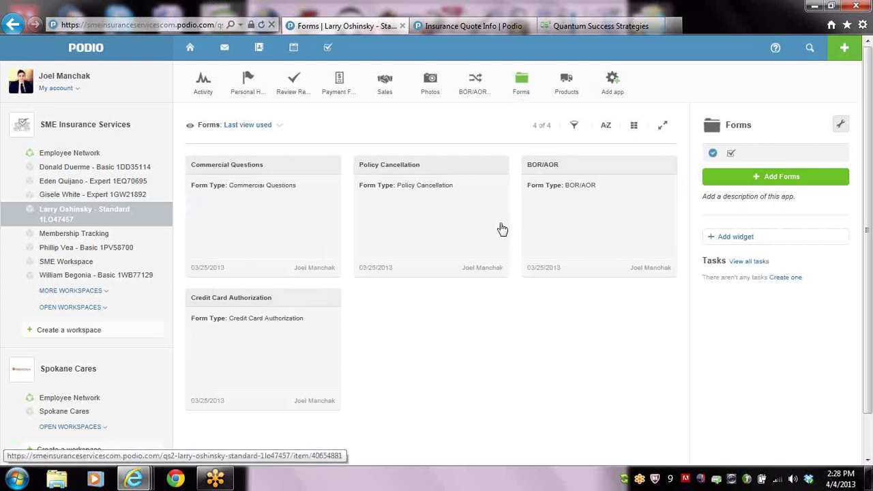
left_click(581, 221)
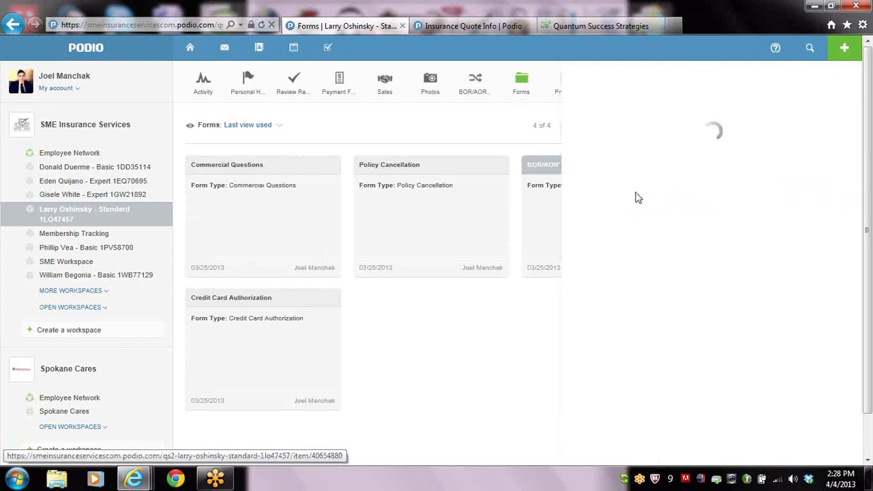
left_click(706, 173)
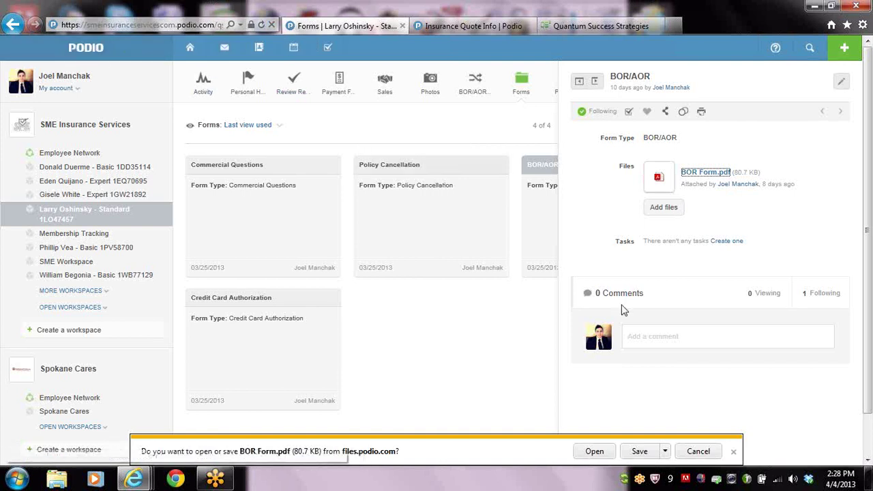
left_click(733, 454)
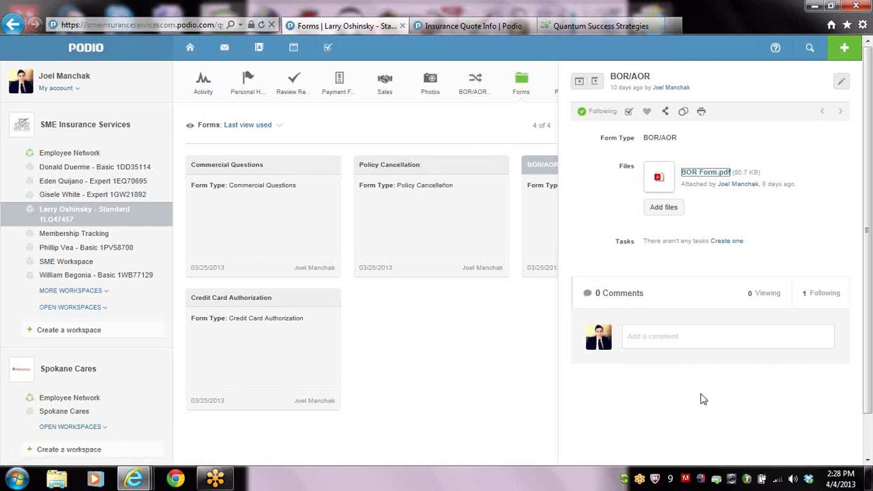
left_click(597, 85)
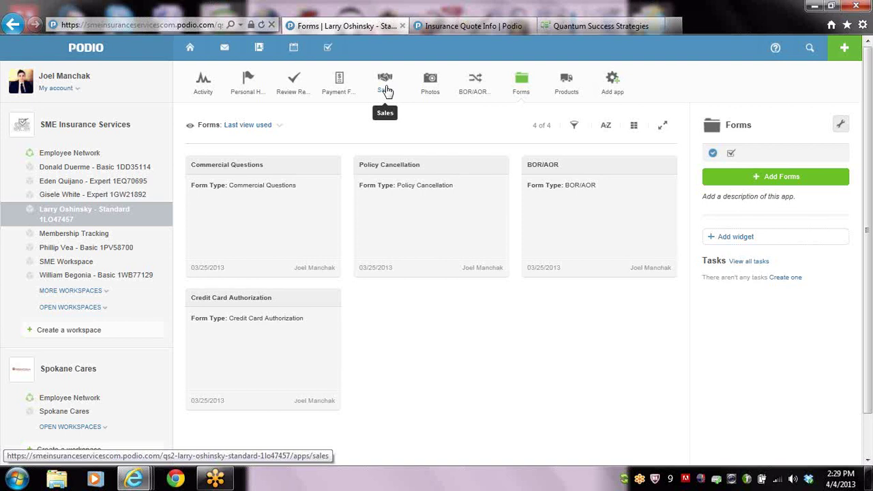
Step: Start a new Personal Home/Auto lead and go to its Additional Notes field
left_click(250, 90)
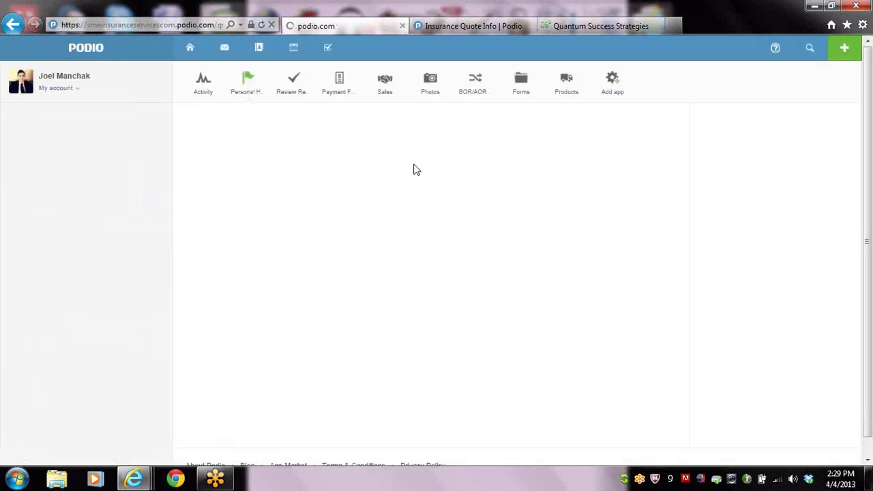
left_click(762, 177)
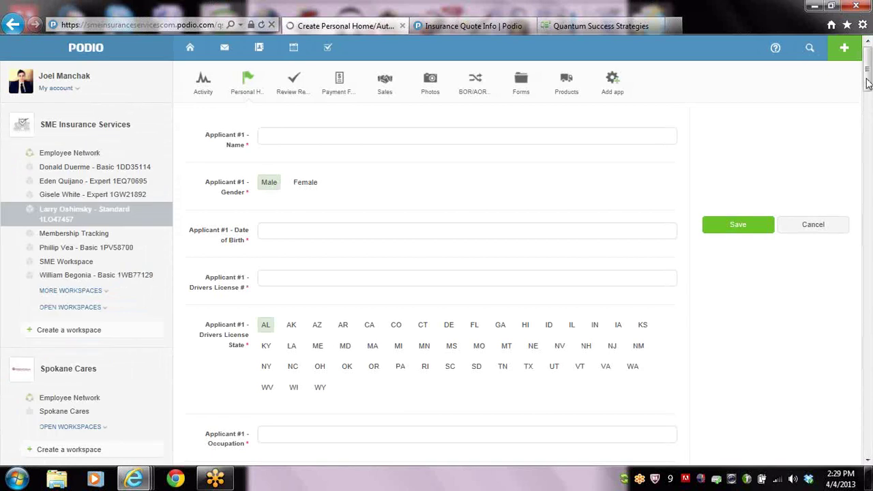
left_click_drag(867, 82, 867, 446)
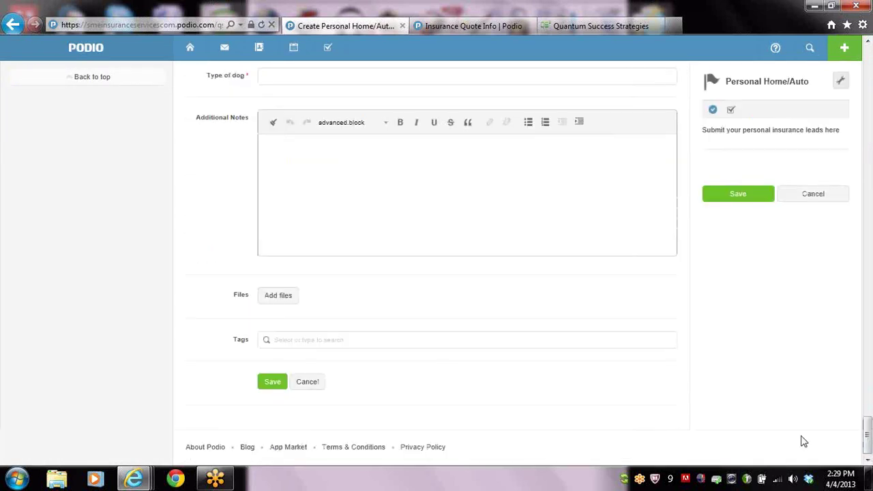
Step: Enter "umbrall cov needed" as a sample in the lead's Additional Notes, and remove it
type("umb")
type("rell")
type(" cov b")
type("eeded")
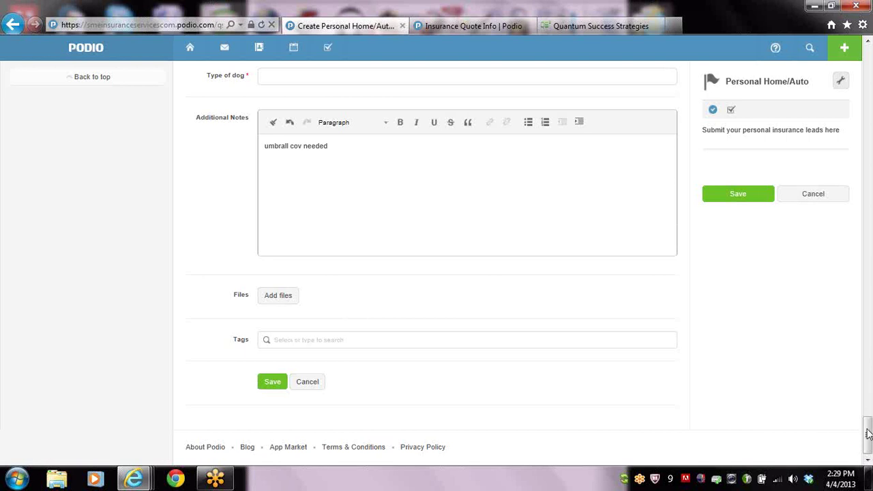
left_click_drag(868, 434, 867, 54)
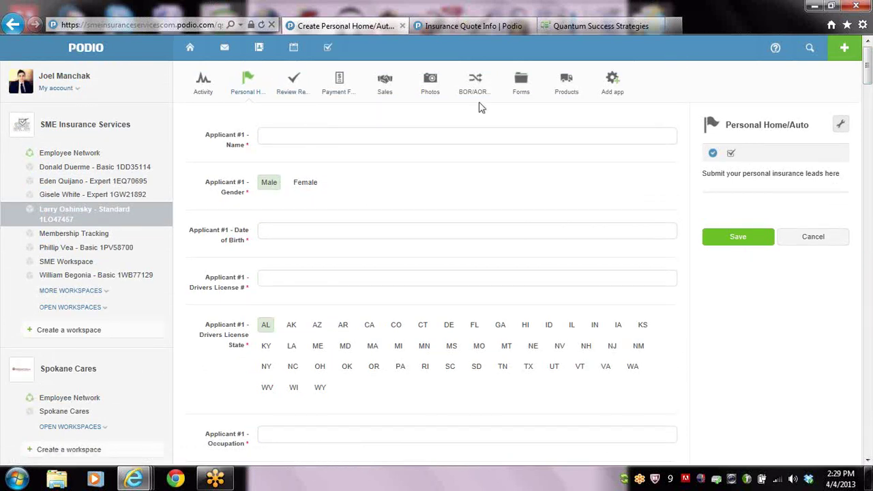
left_click_drag(869, 79, 867, 435)
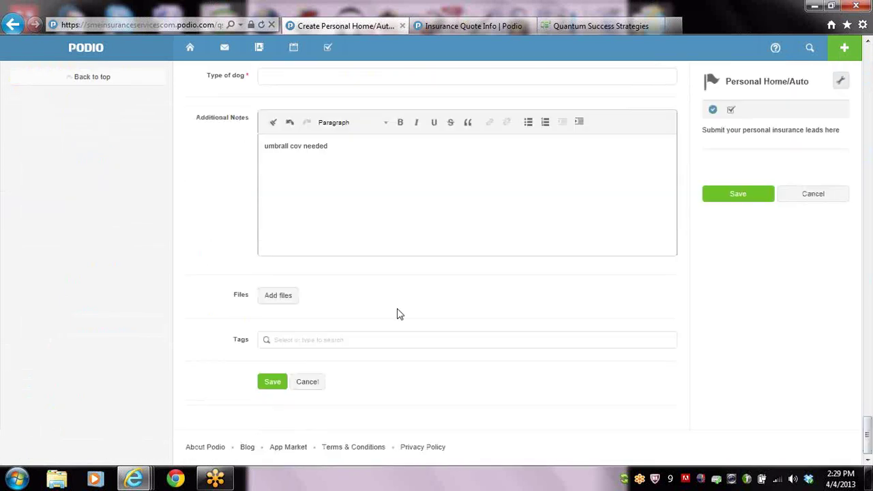
left_click_drag(333, 145, 265, 144)
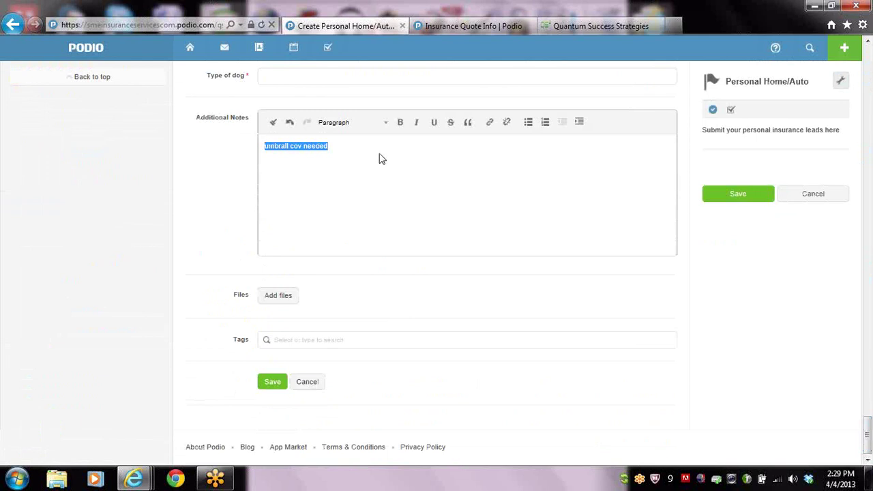
key("BackSpace")
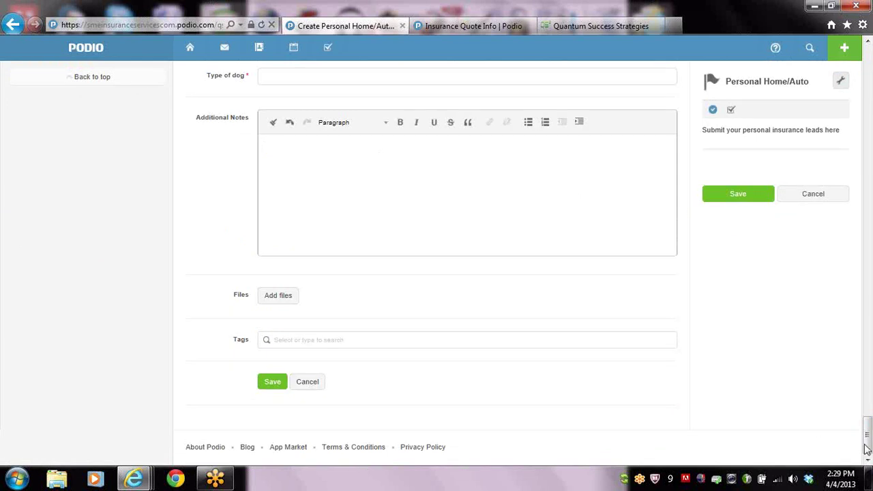
Step: Examine the lead form from the applicant details through the policy, driving and home construction fields, and return to its beginning
left_click_drag(868, 446, 868, 60)
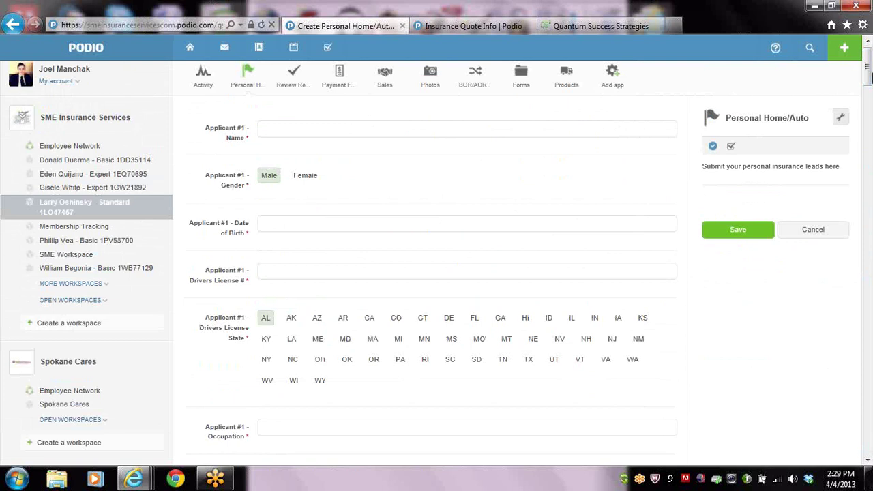
left_click_drag(868, 60, 868, 54)
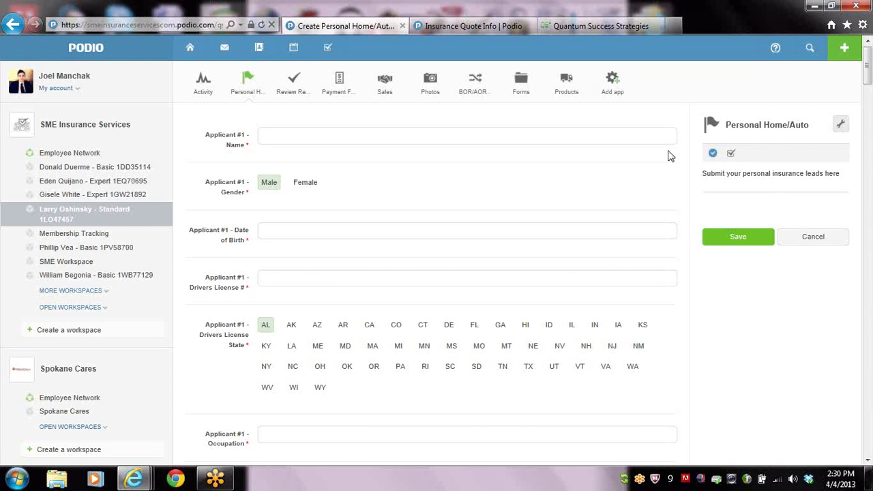
left_click_drag(868, 66, 867, 206)
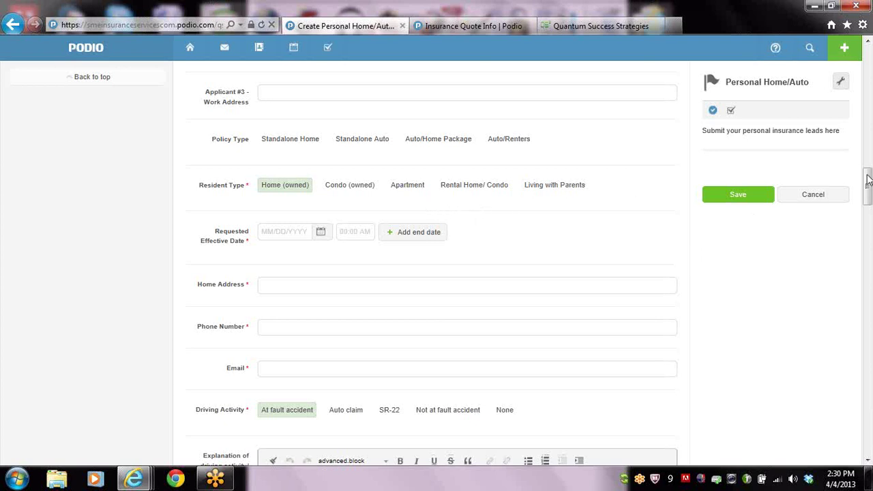
left_click_drag(868, 183, 868, 332)
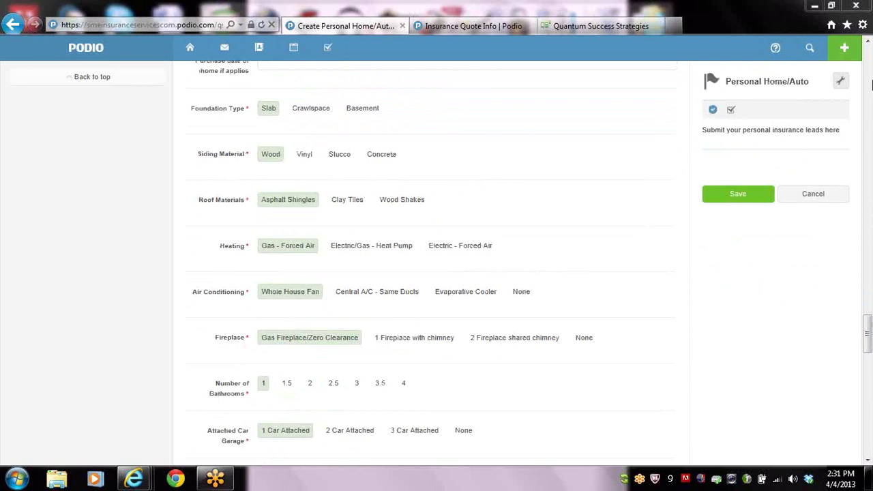
scroll(868, 44, "up", 6)
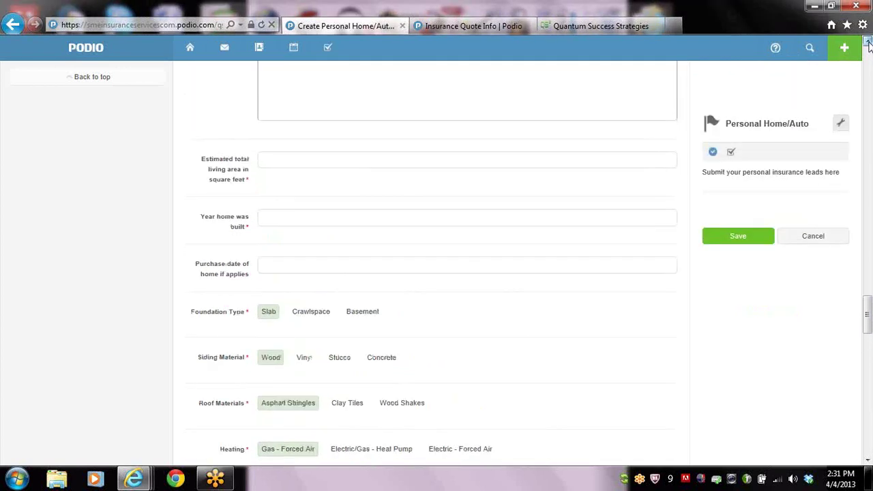
scroll(869, 45, "up", 4)
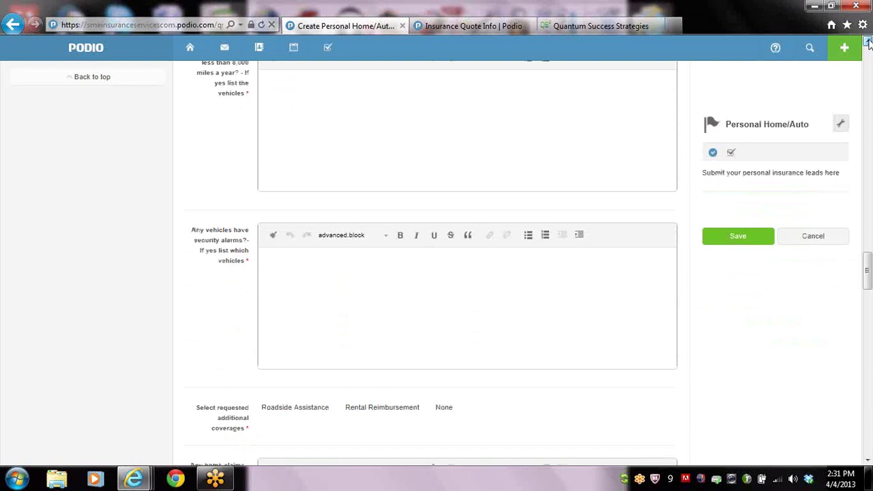
left_click_drag(869, 257, 868, 49)
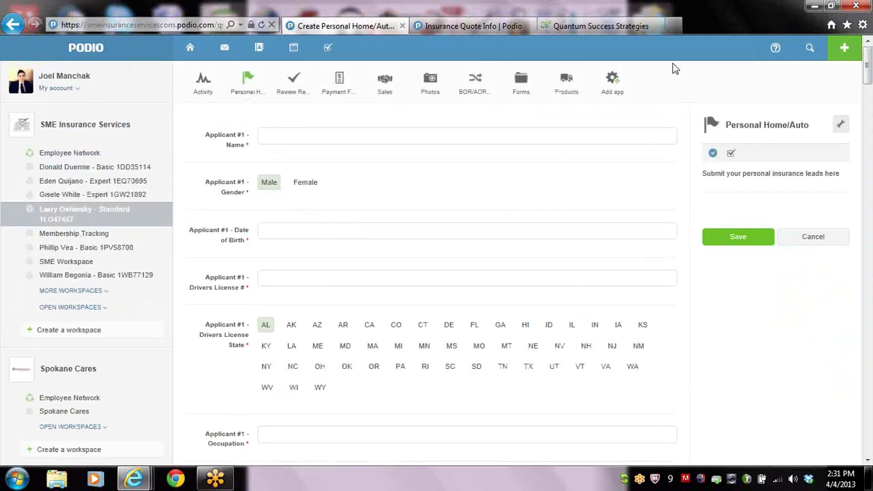
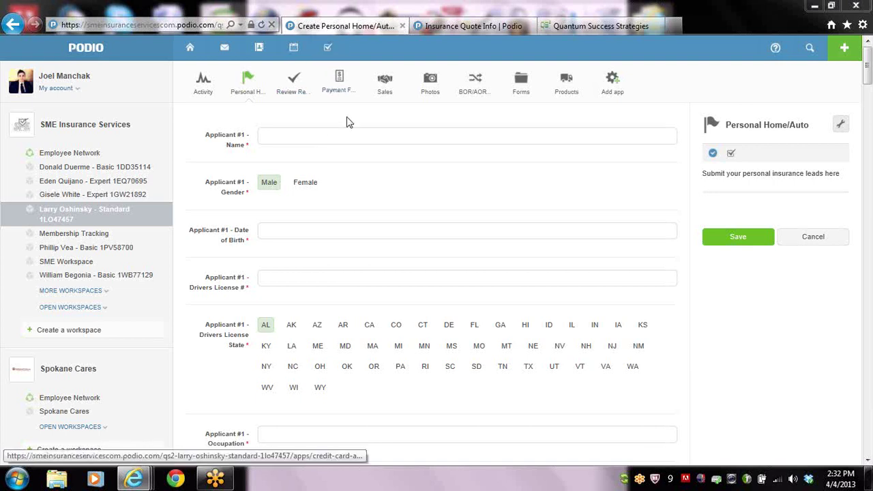
Step: Open the Standard workspace's activity stream, and examine its recent items, comments, files and open tasks
left_click(108, 215)
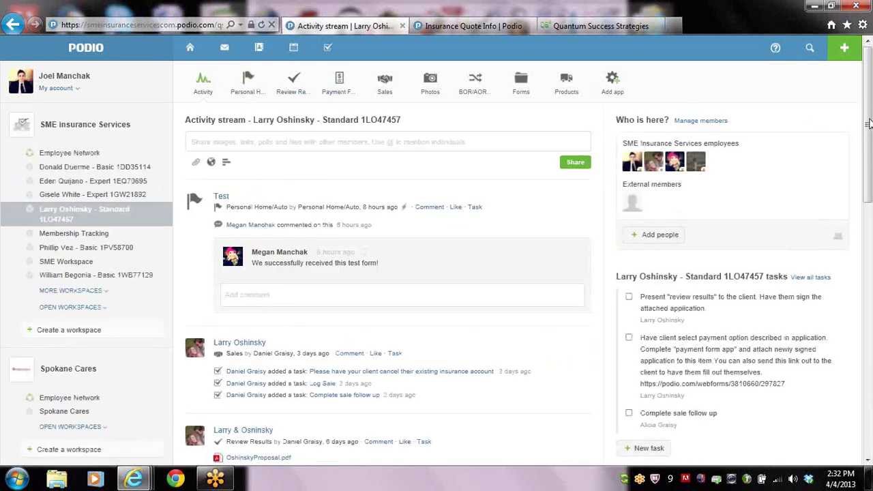
scroll(870, 122, "down", 2)
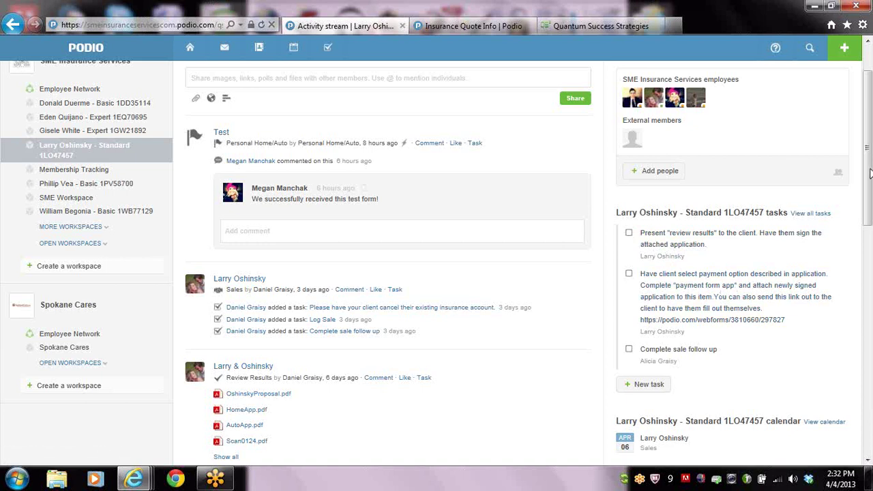
scroll(869, 173, "up", 1)
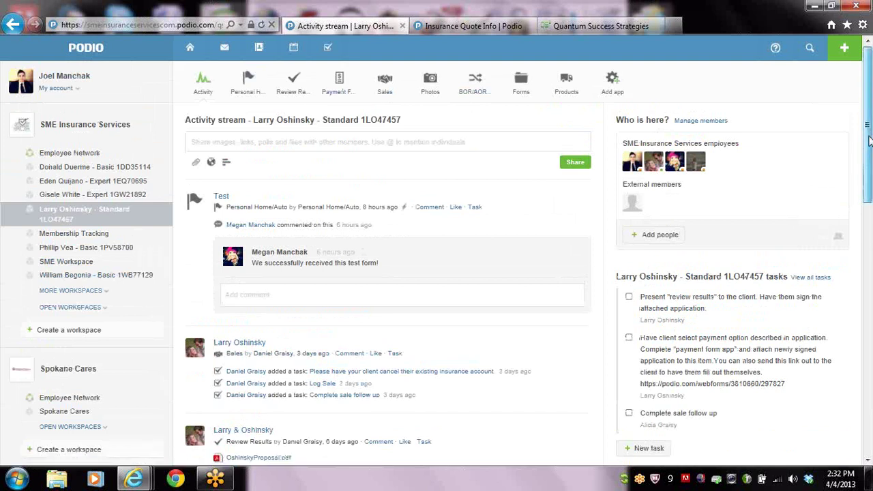
scroll(869, 137, "down", 1)
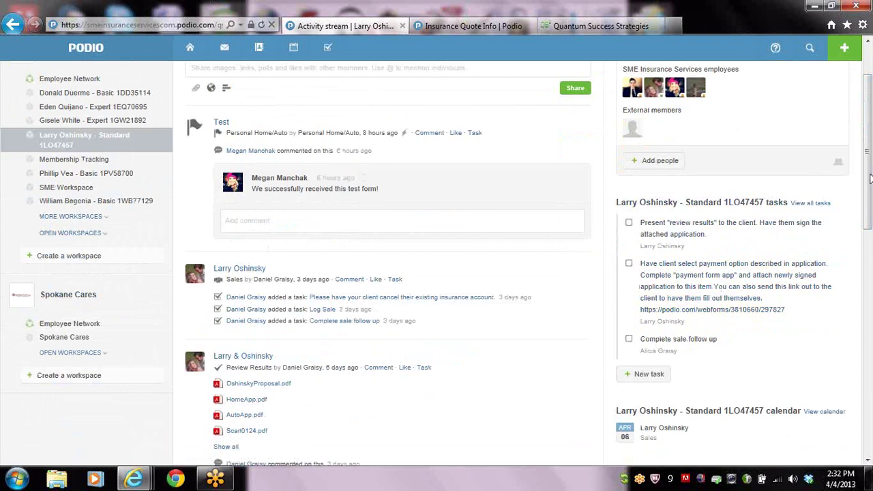
left_click_drag(870, 179, 869, 143)
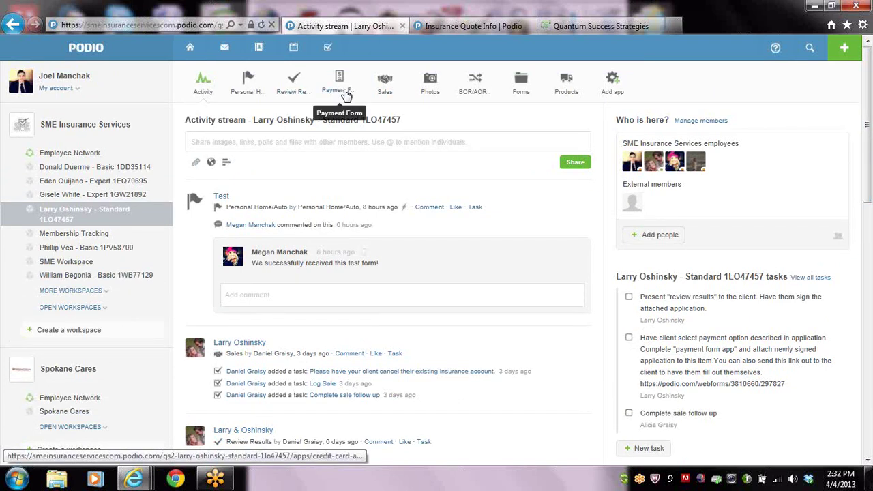
Step: View the personal task list, compare it with the 1GW21892 Expert workspace's activity and tasks, and return to the task list
left_click(330, 46)
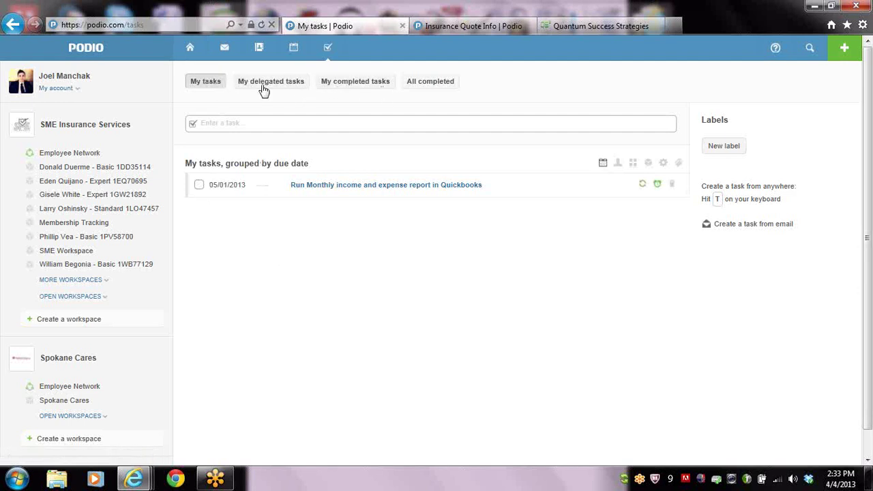
left_click(103, 196)
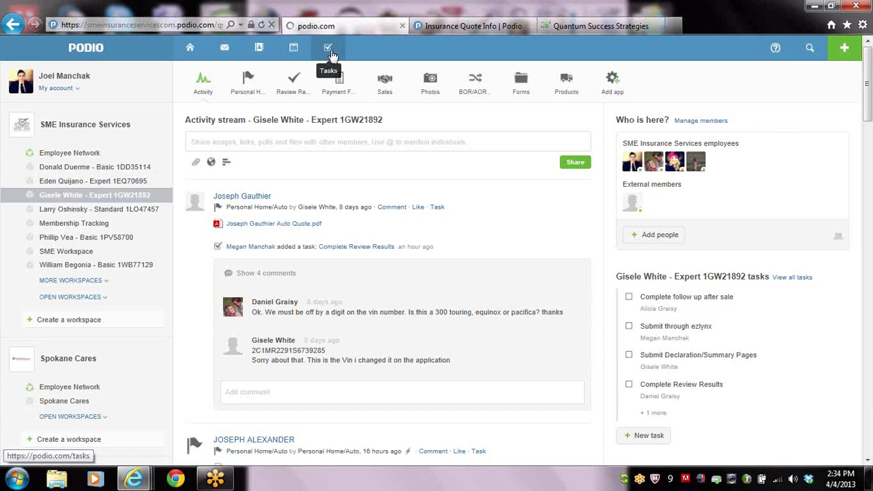
left_click(329, 49)
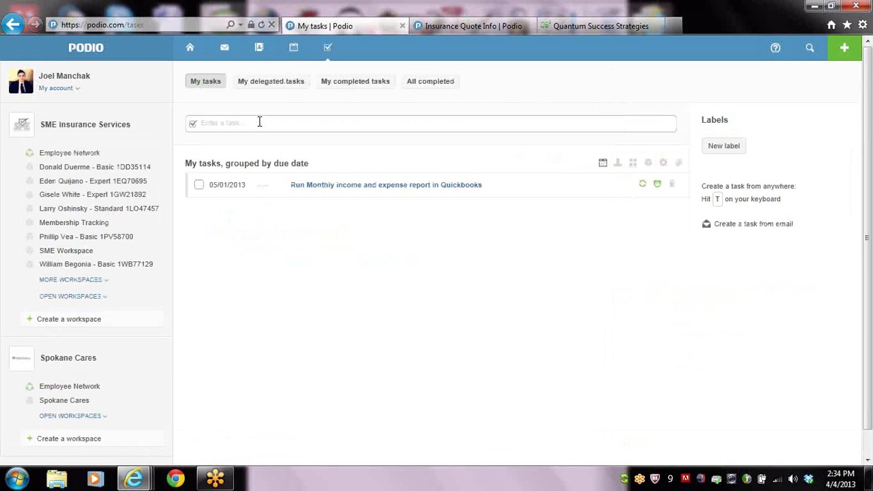
Step: Draft a task titled "have proof sent over" for the sample client, and assign it to a team member from the contacts
left_click(259, 122)
type("have ")
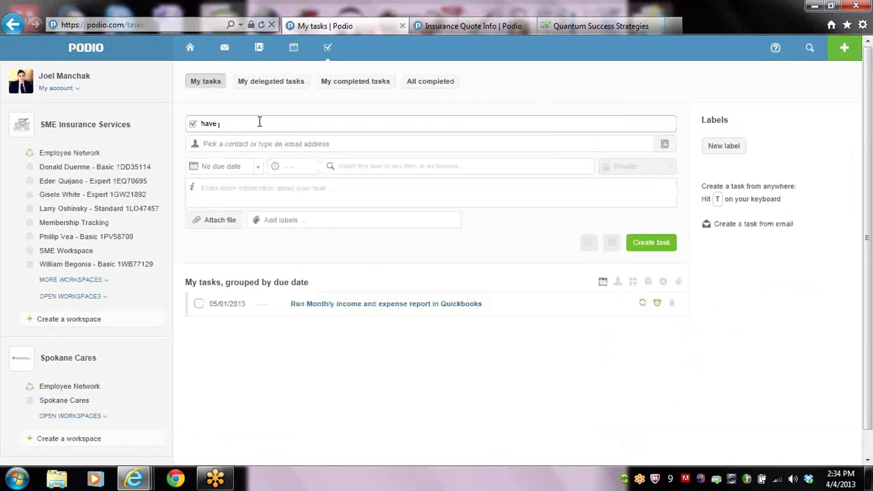
type("proof sem")
type("t over for jane doe")
left_click(241, 144)
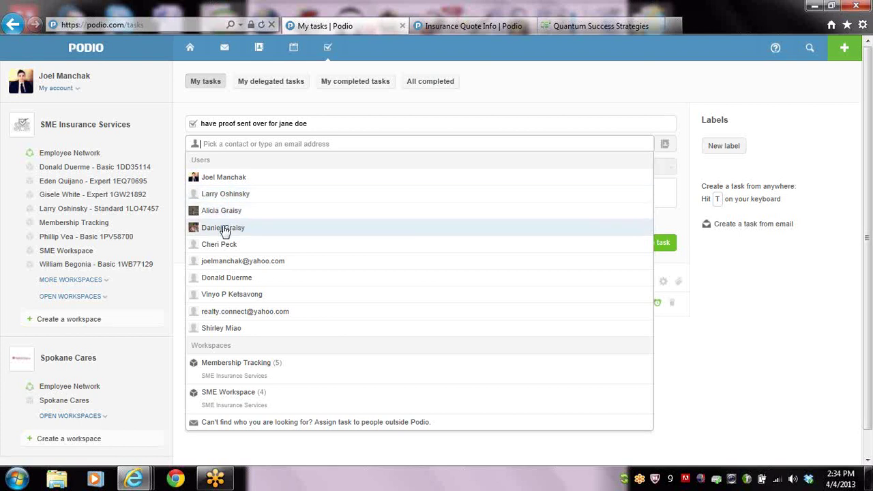
left_click(225, 229)
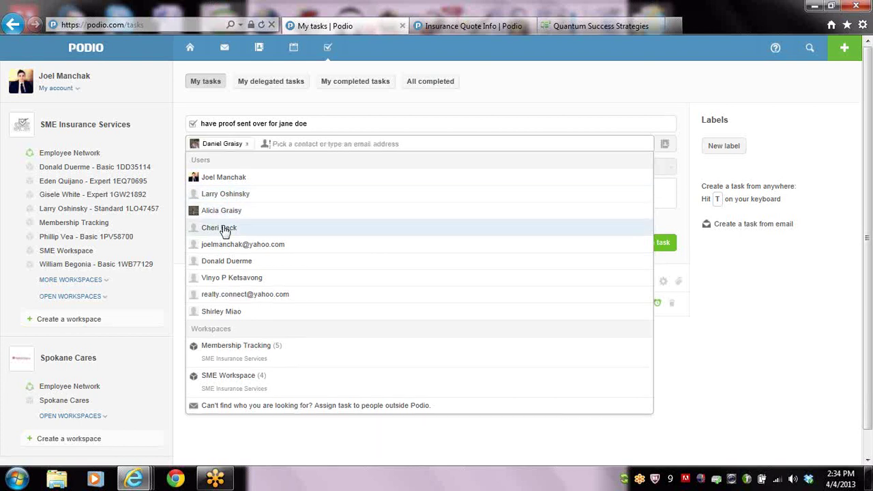
left_click(181, 143)
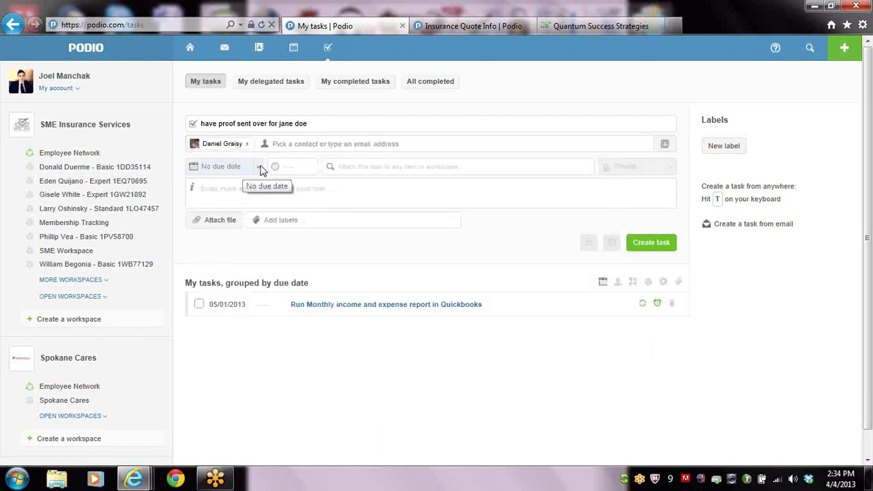
Step: Set the draft task's due date to 04/04/2013, and enter and clear sample text in its additional information
left_click(247, 171)
left_click(225, 200)
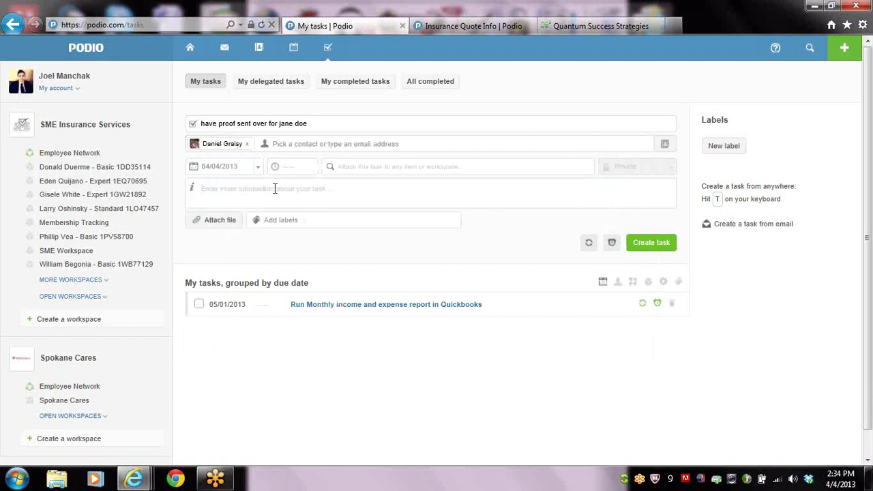
left_click(285, 189)
type("f")
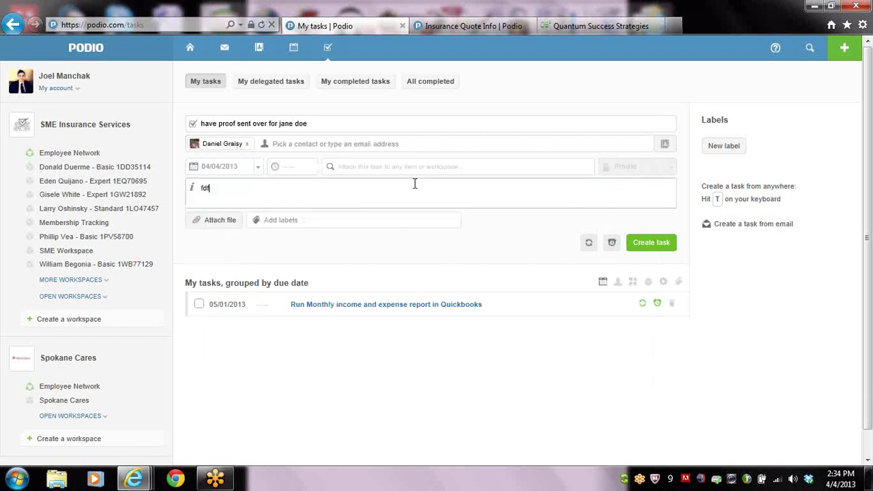
type("cfdsdsfsafdsafa")
key("BackSpace")
key("BackSpace")
key("BackSpace")
key("BackSpace")
key("BackSpace")
key("BackSpace")
key("BackSpace")
key("BackSpace")
key("BackSpace")
key("BackSpace")
key("BackSpace")
key("BackSpace")
key("BackSpace")
key("BackSpace")
key("BackSpace")
key("BackSpace")
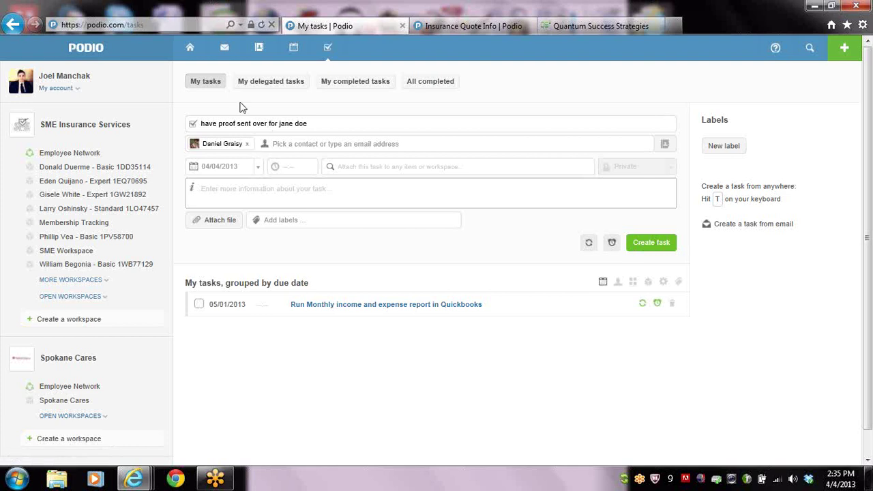
Step: Discard the draft task by removing its assignee and clearing its title
left_click(204, 90)
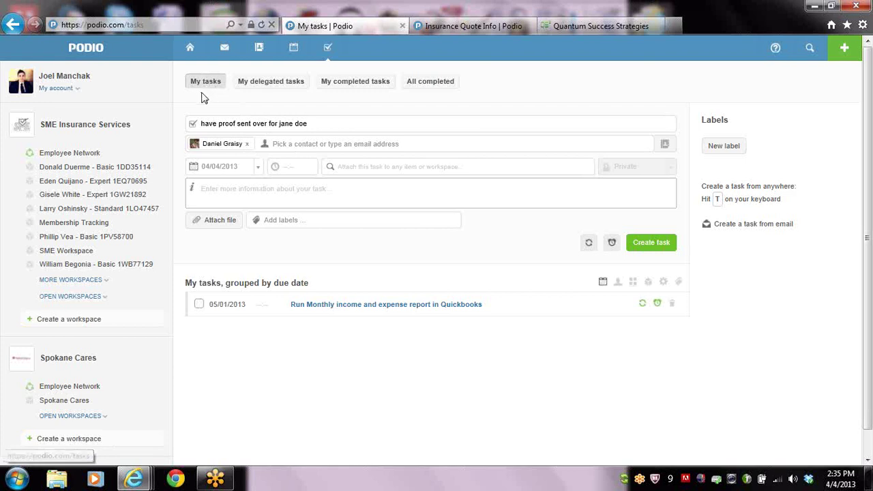
left_click(247, 144)
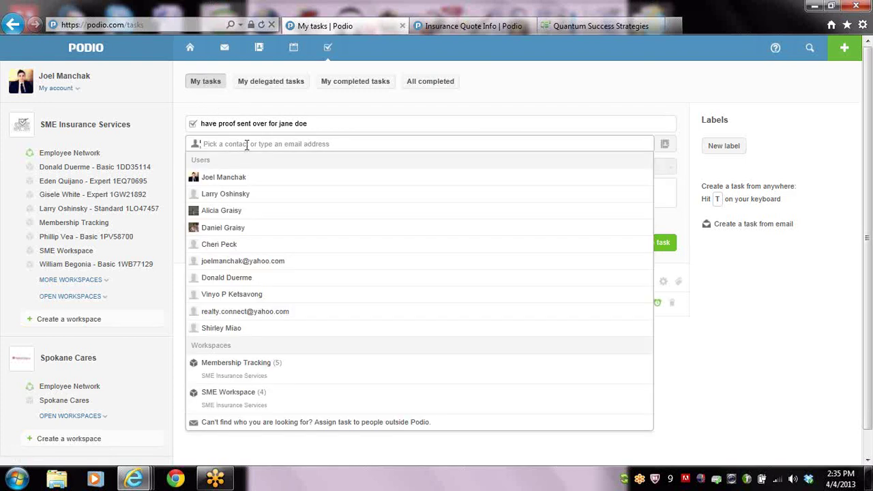
left_click_drag(326, 124, 134, 109)
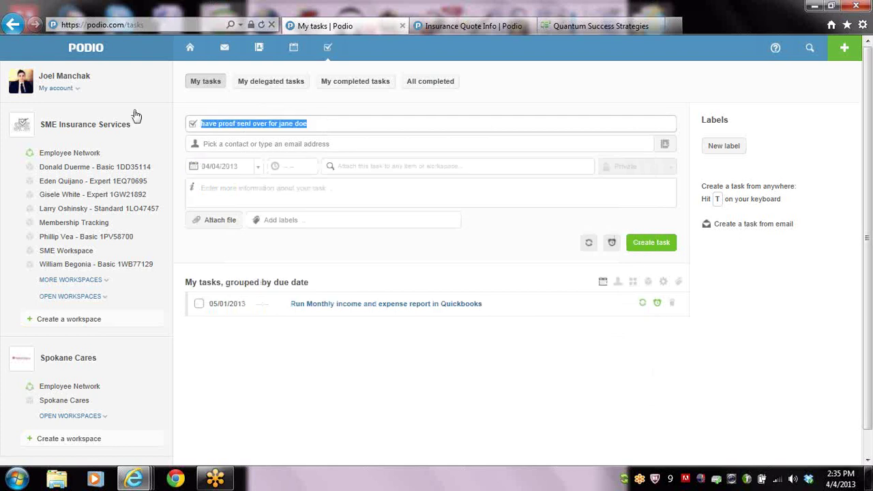
key("BackSpace")
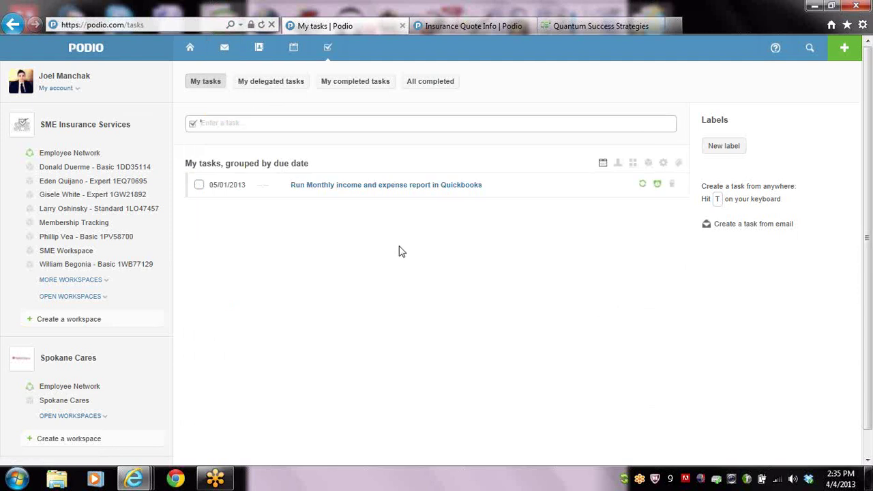
Step: Open the review item in the Standard 1LO47457 workspace's Review Results app, and view its attached files
left_click(123, 210)
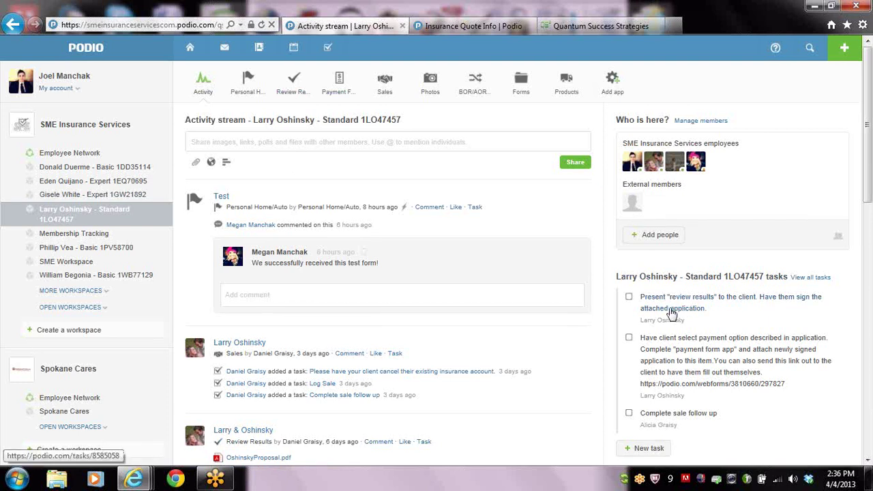
left_click(295, 88)
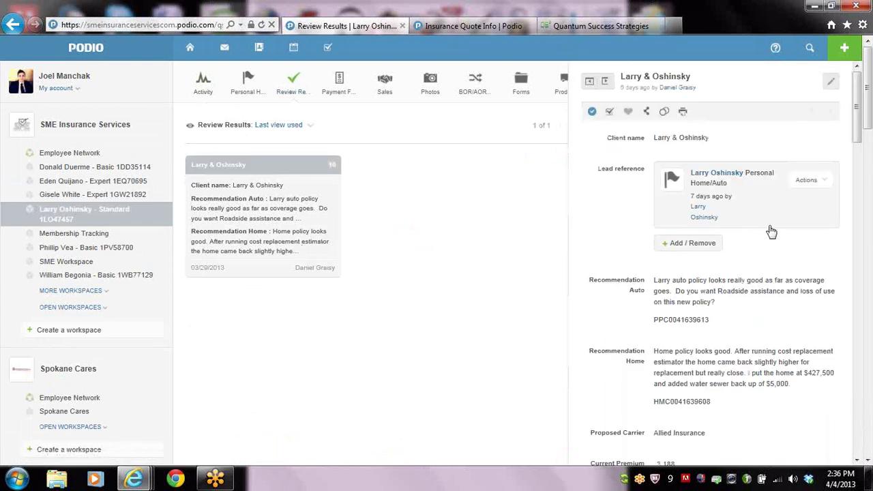
left_click_drag(862, 117, 867, 197)
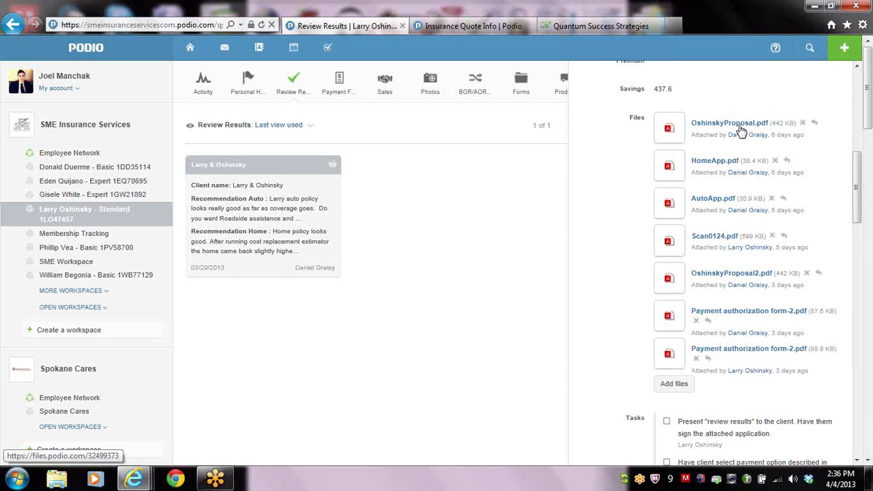
Step: Show the file selection for attaching files to the review item, dismiss it without adding any, and close the item
left_click(677, 388)
right_click(676, 388)
left_click(578, 355)
left_click(407, 112)
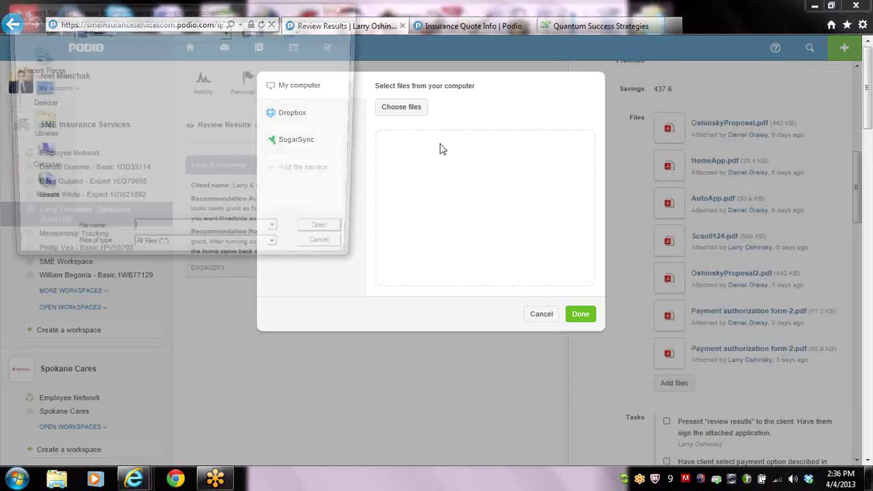
left_click(345, 253)
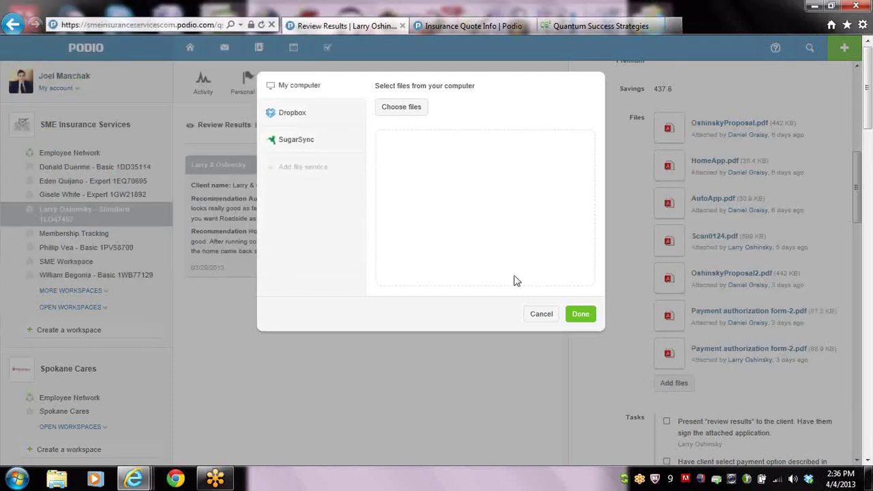
left_click(581, 315)
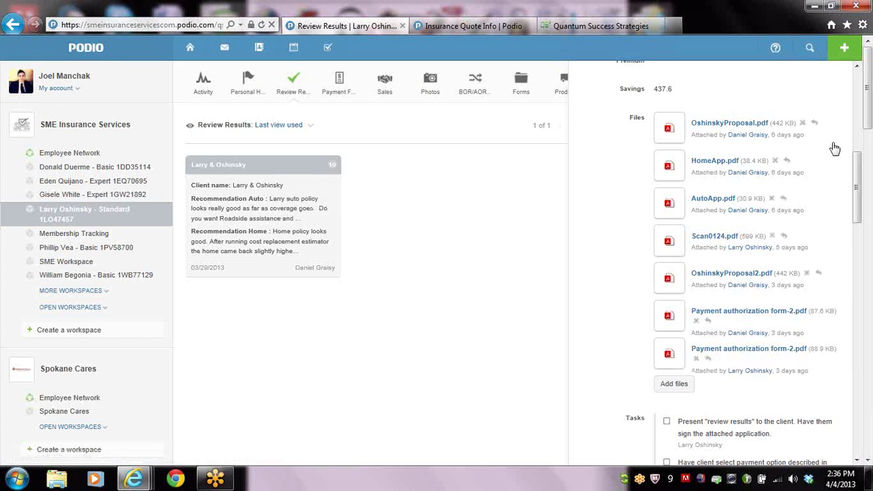
left_click_drag(857, 162, 856, 76)
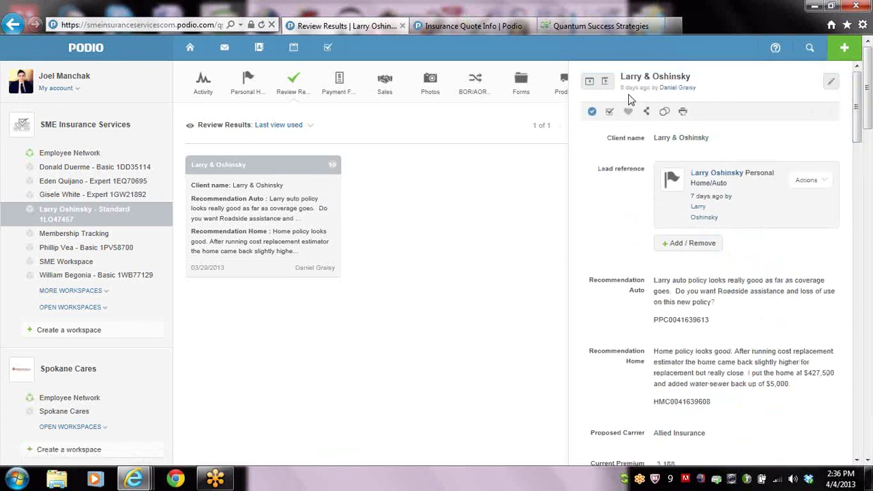
left_click(589, 81)
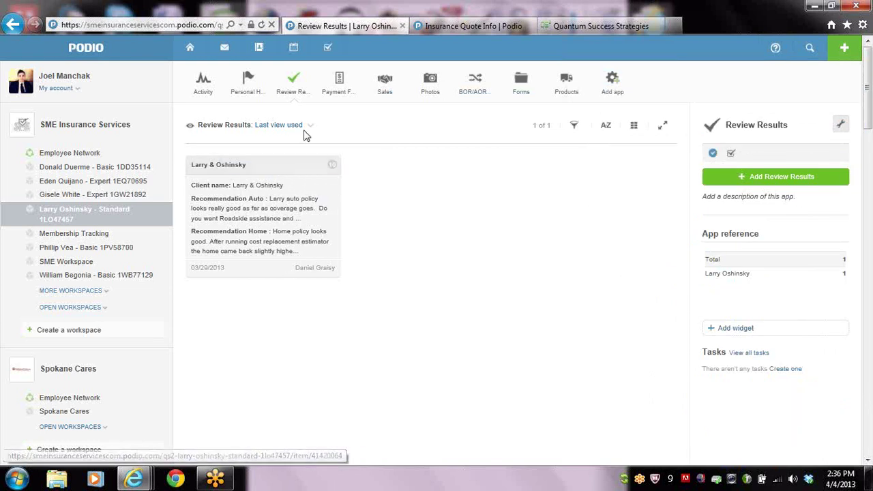
Step: Review the Test lead in the Personal Home/Auto app through its comments, and return to the workspace's activity stream
left_click(249, 89)
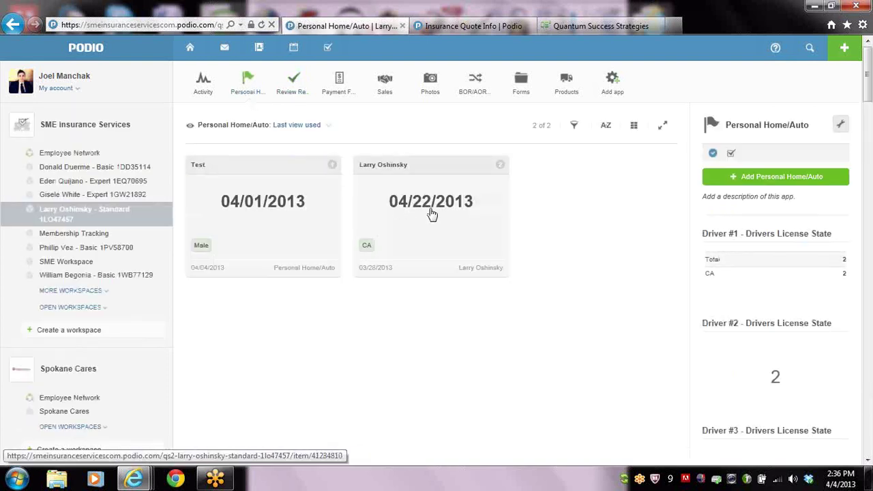
left_click(286, 214)
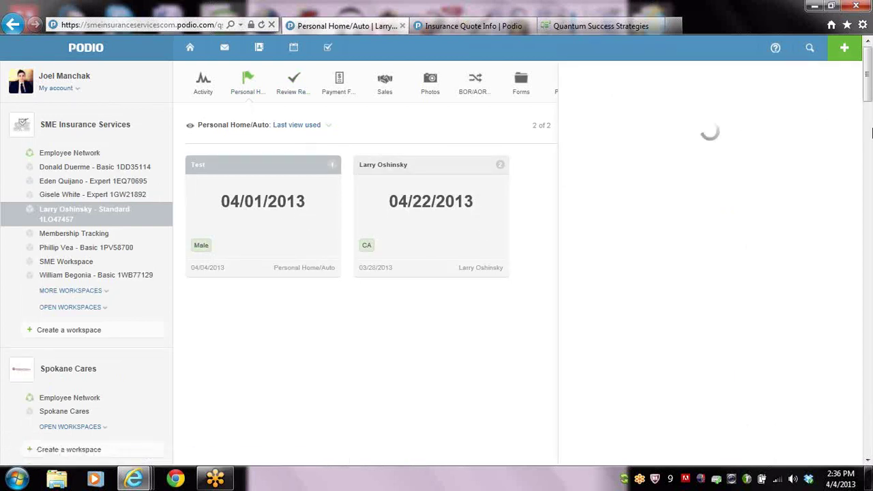
left_click_drag(862, 102, 861, 448)
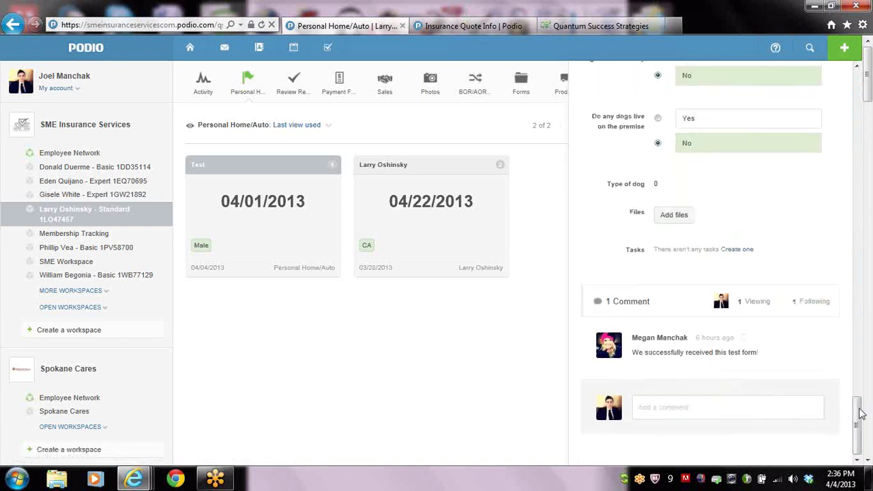
scroll(830, 348, "up", 15)
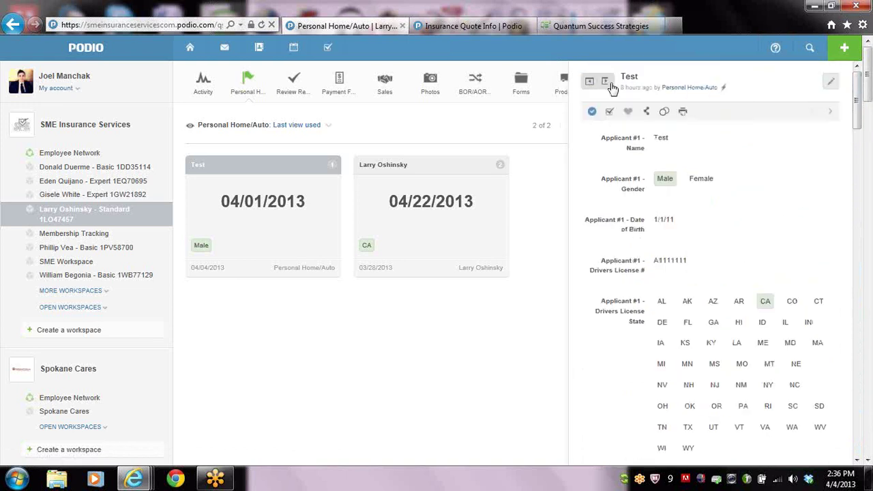
left_click(591, 81)
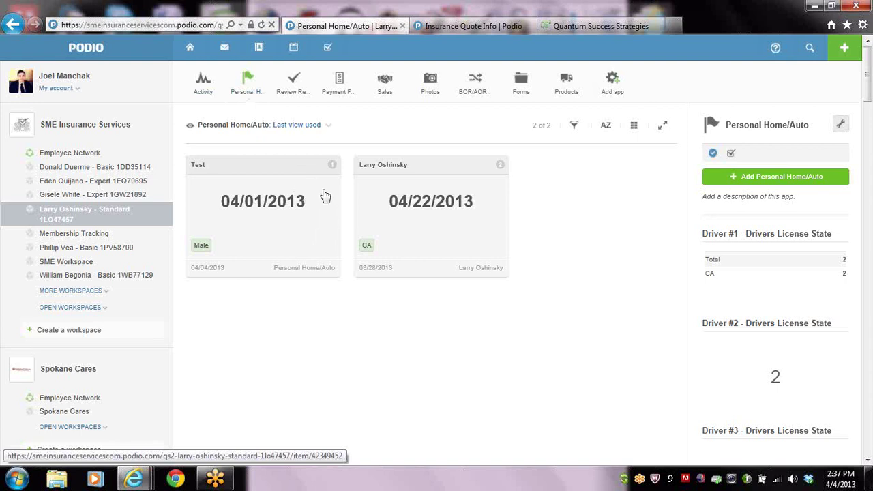
left_click(212, 96)
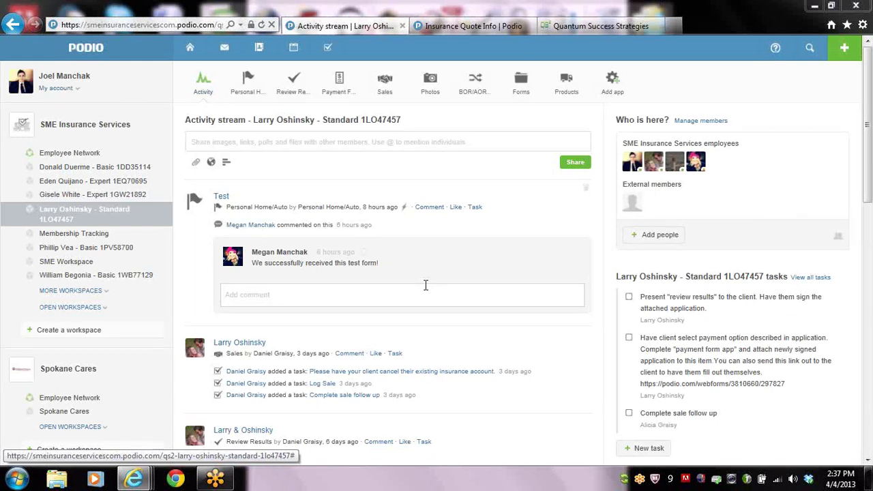
Step: List the additional workspaces, and examine the sale record in the Standard workspace's Sales app
left_click(79, 292)
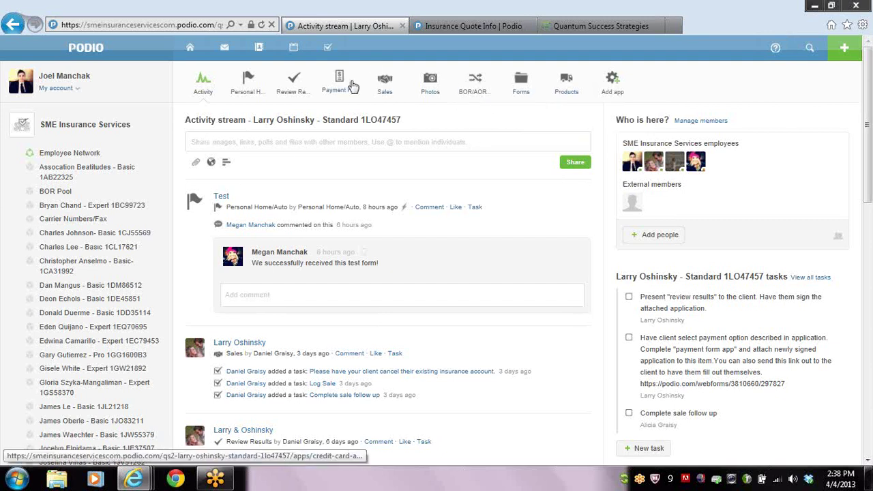
left_click(385, 91)
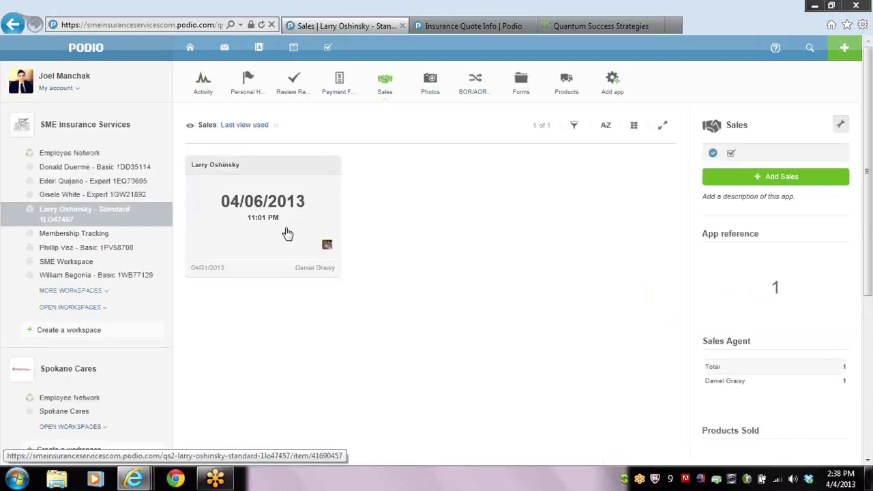
left_click(286, 234)
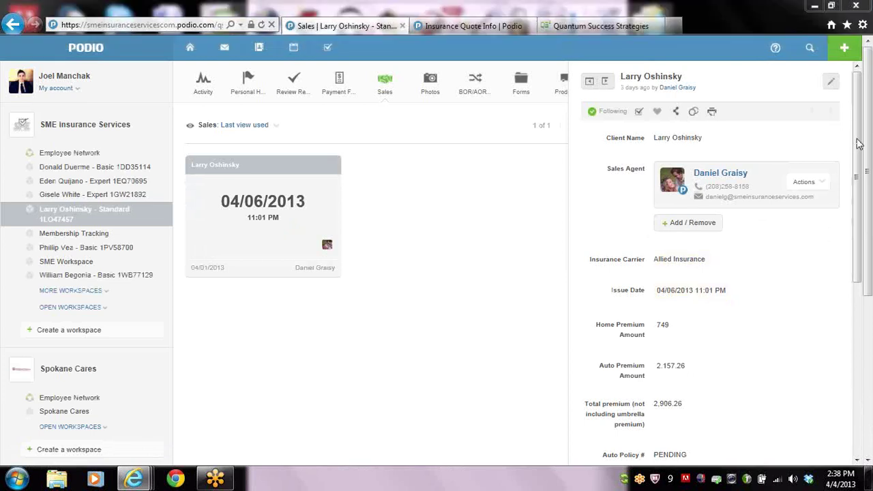
scroll(854, 205, "down", 2)
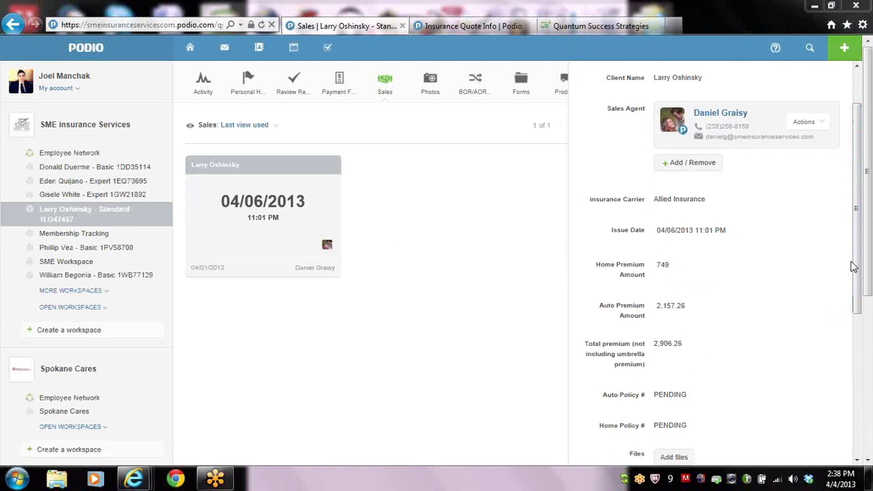
Step: Open the 1GW21892 Expert workspace's Sales app, examine the 04/04/2013 sale's products and premiums, and close the record
left_click(148, 202)
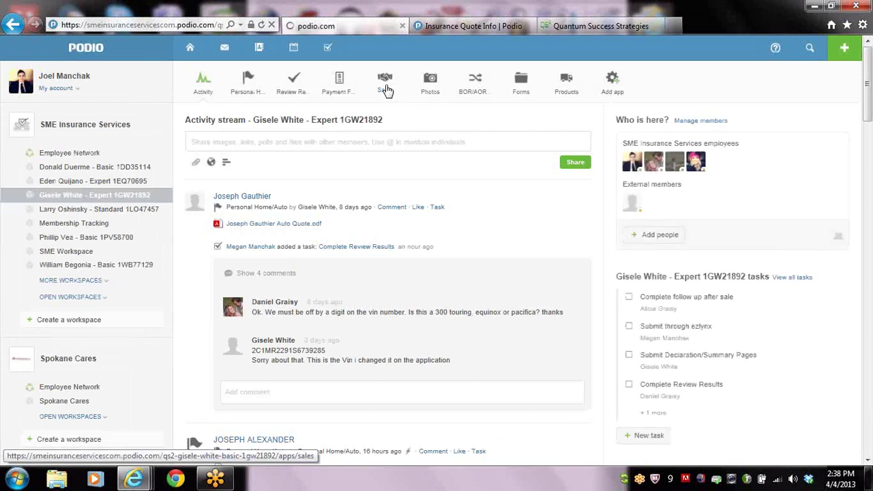
left_click(385, 87)
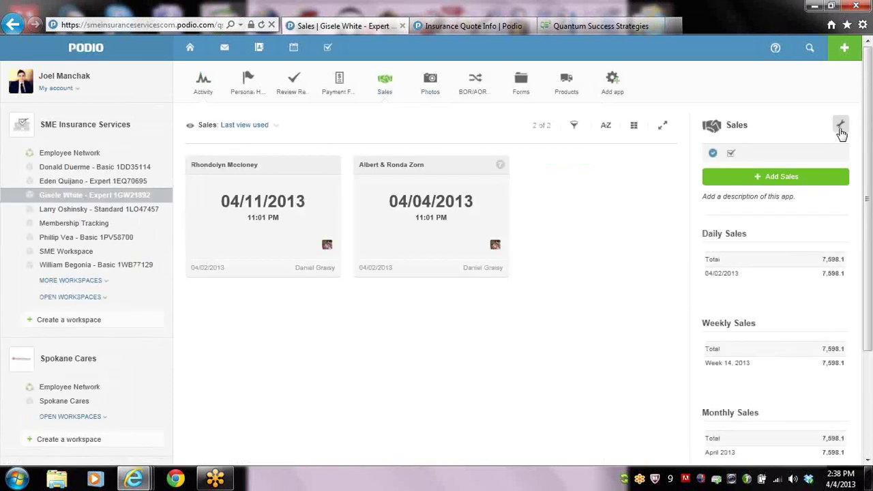
left_click(450, 222)
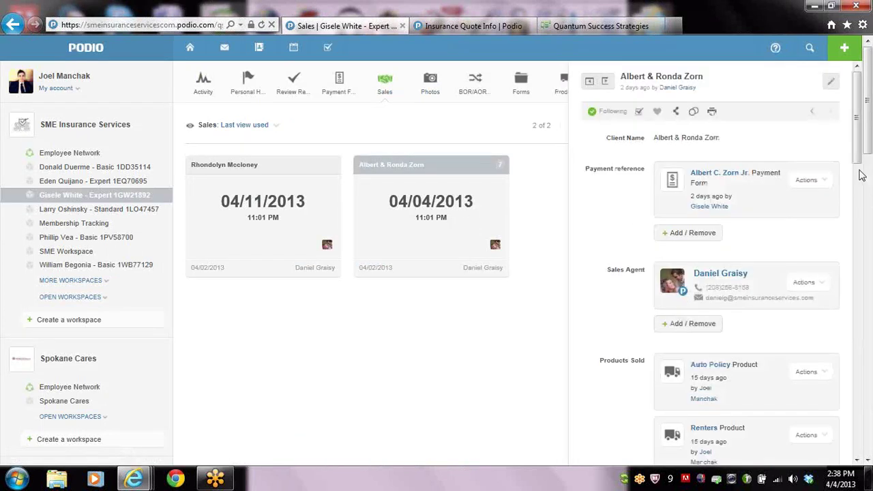
scroll(860, 168, "down", 4)
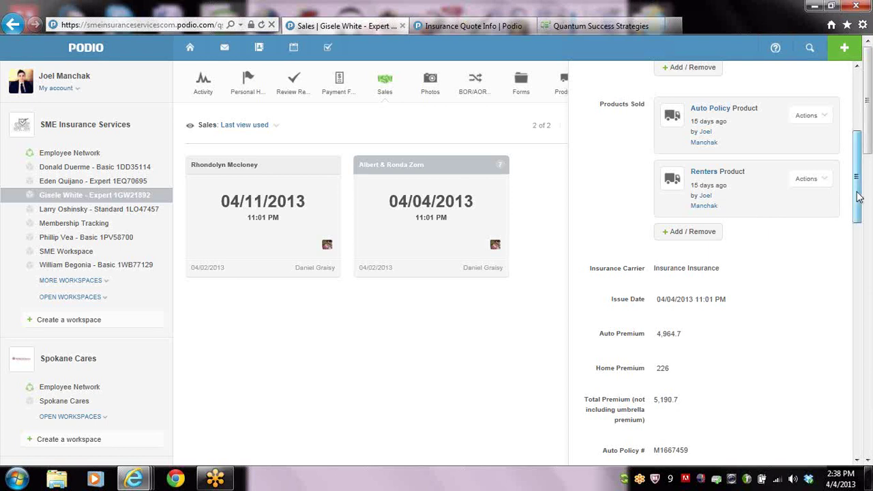
left_click_drag(860, 197, 868, 140)
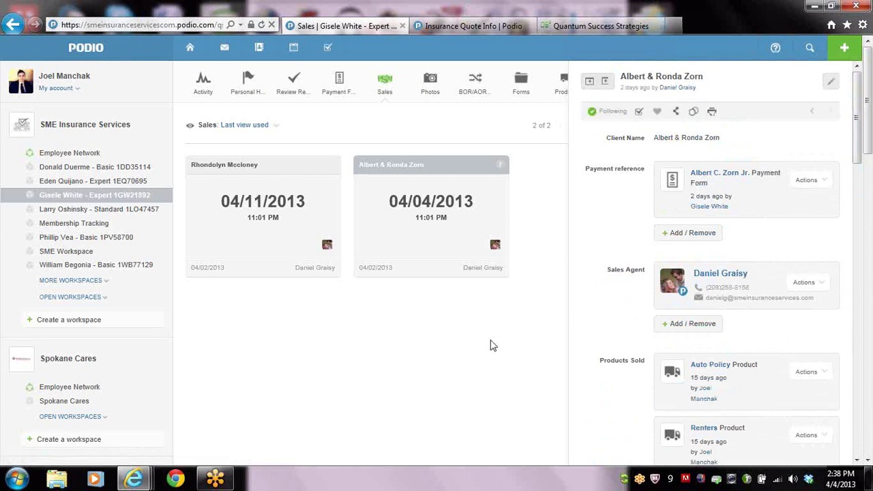
left_click(606, 85)
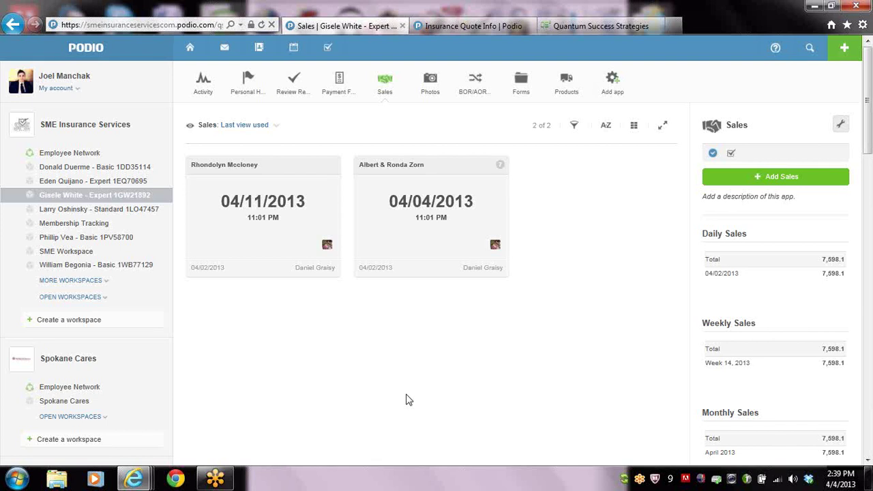
Step: Return to the Expert workspace's activity stream, and enter and remove sample text in a new post
left_click(204, 100)
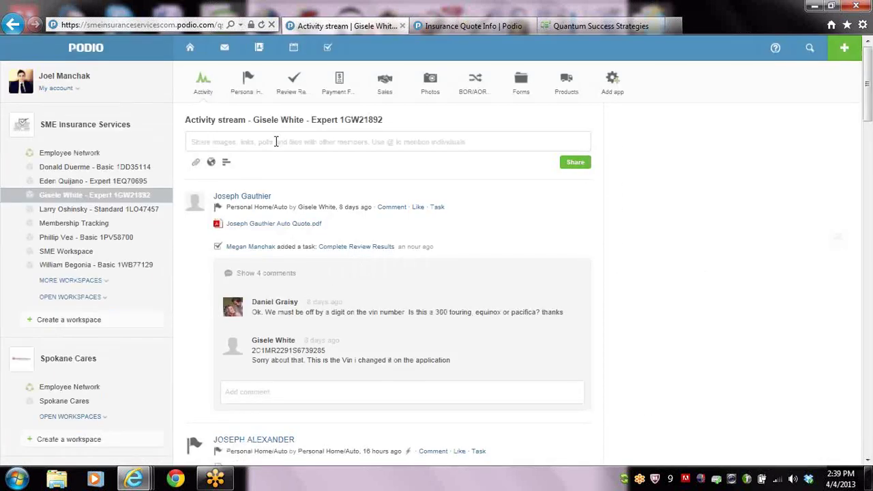
type("dfdsfsadfas")
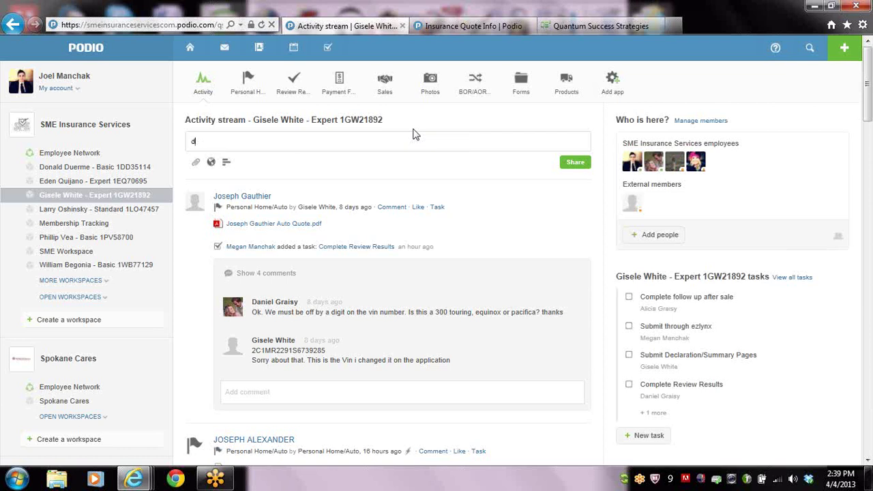
key("BackSpace")
key("BackSpace")
key("BackSpace")
key("BackSpace")
key("BackSpace")
key("BackSpace")
key("BackSpace")
key("BackSpace")
key("BackSpace")
key("BackSpace")
key("BackSpace")
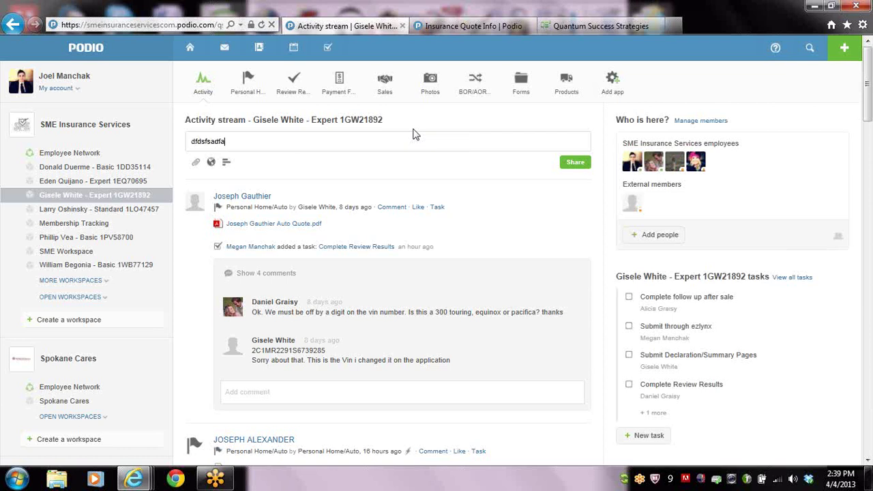